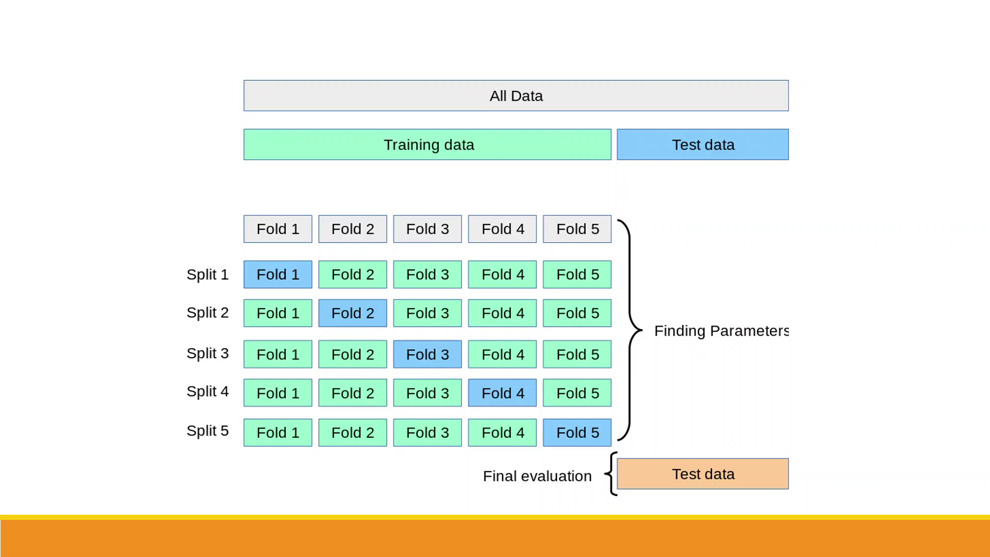
Leave the slide show and load mtcars-1.xlsx into a new File widget in Orange
key("Escape")
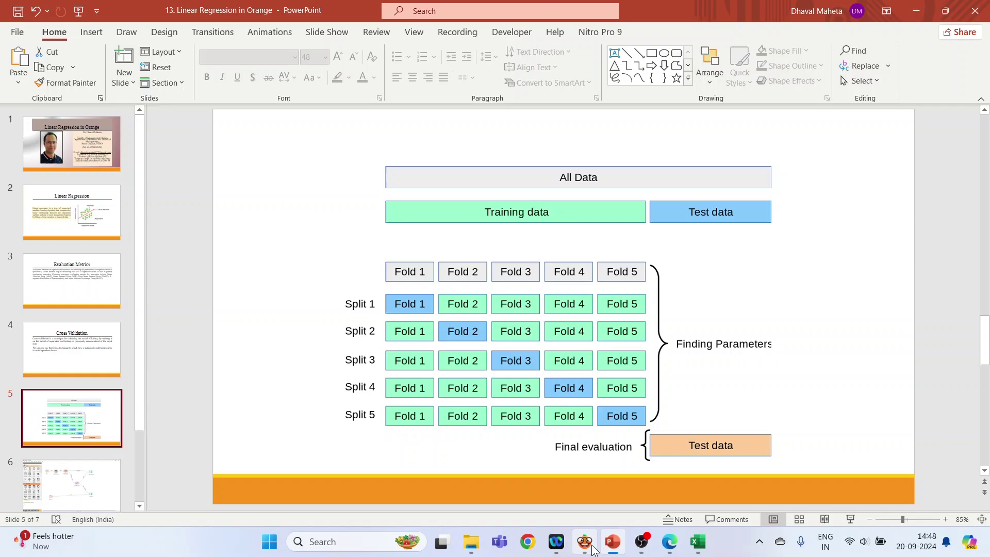
left_click(594, 550)
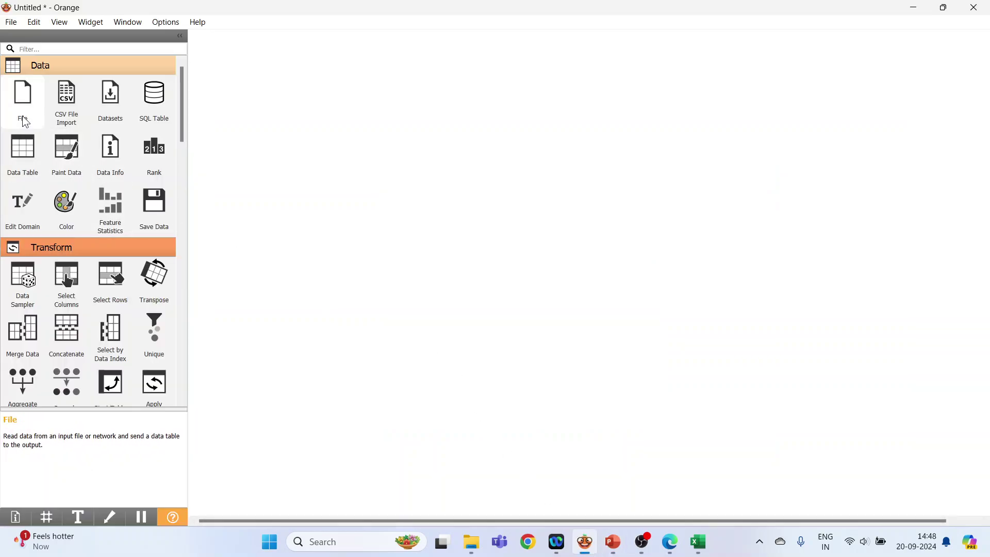
left_click_drag(22, 115, 285, 126)
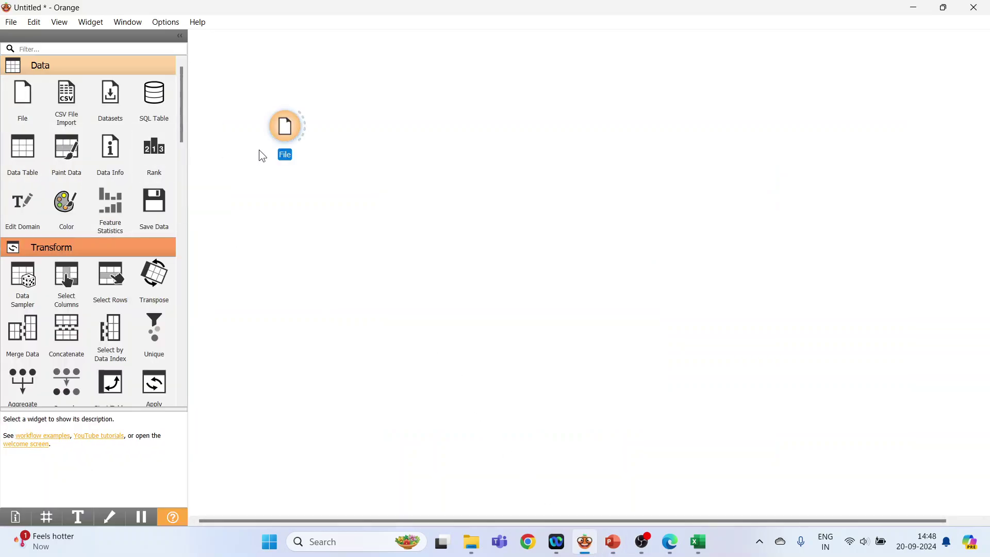
double_click(287, 129)
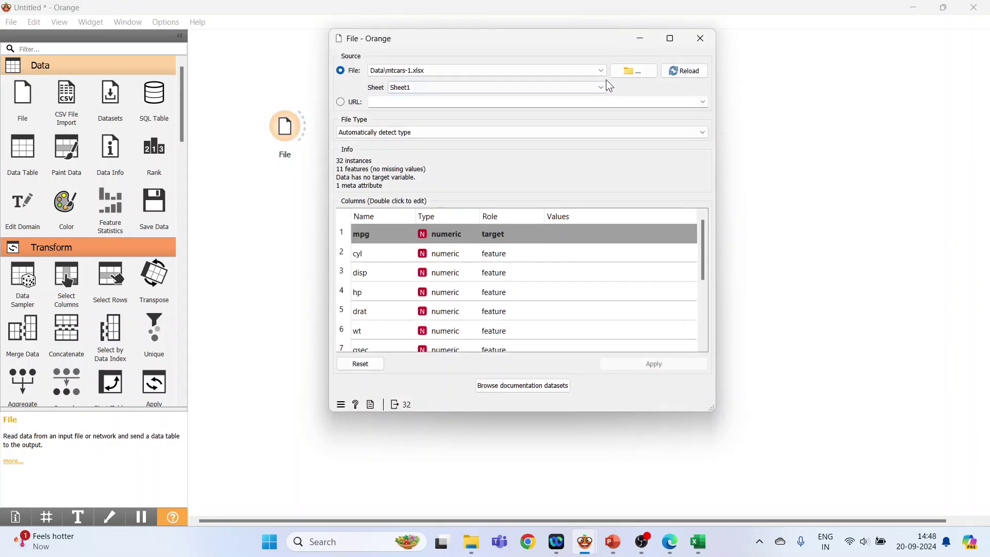
left_click(632, 75)
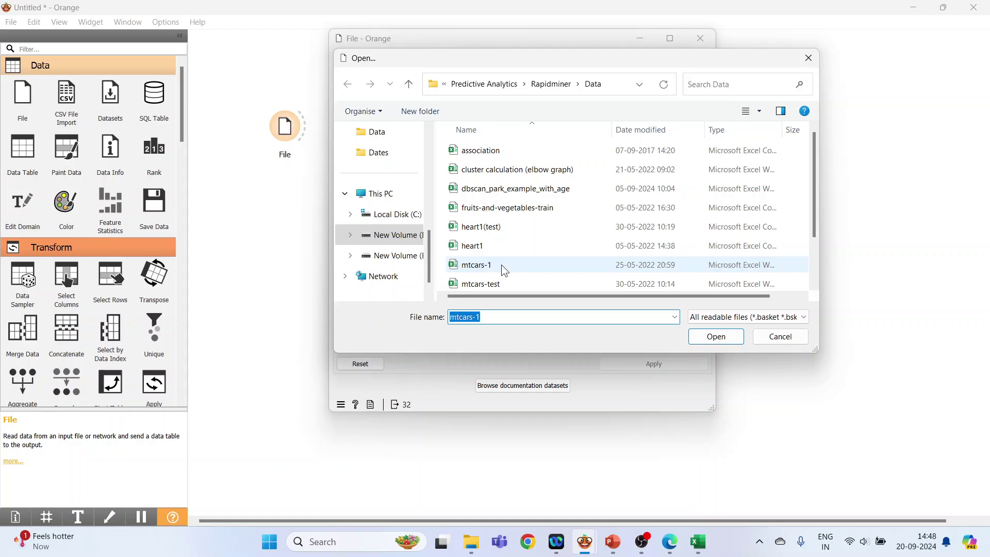
left_click(499, 267)
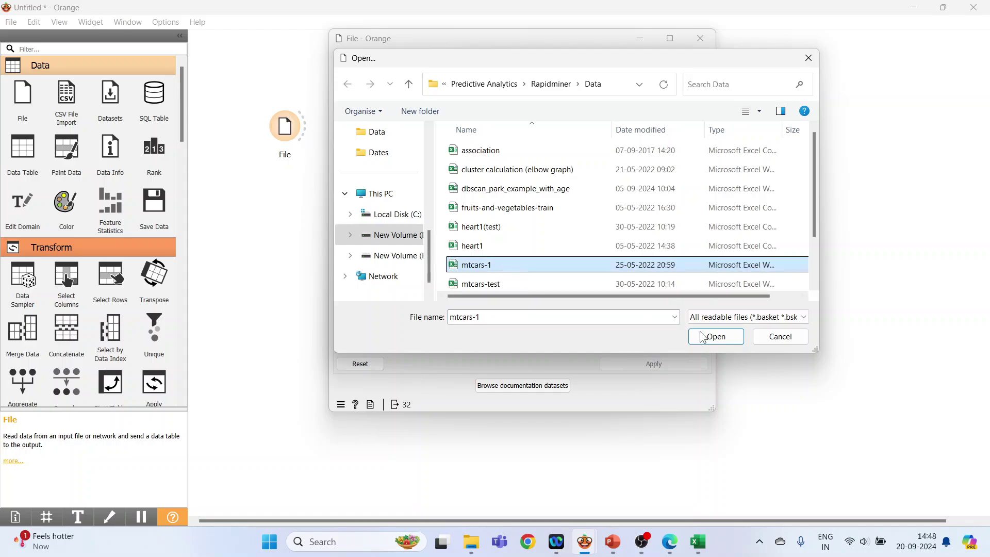
left_click(716, 337)
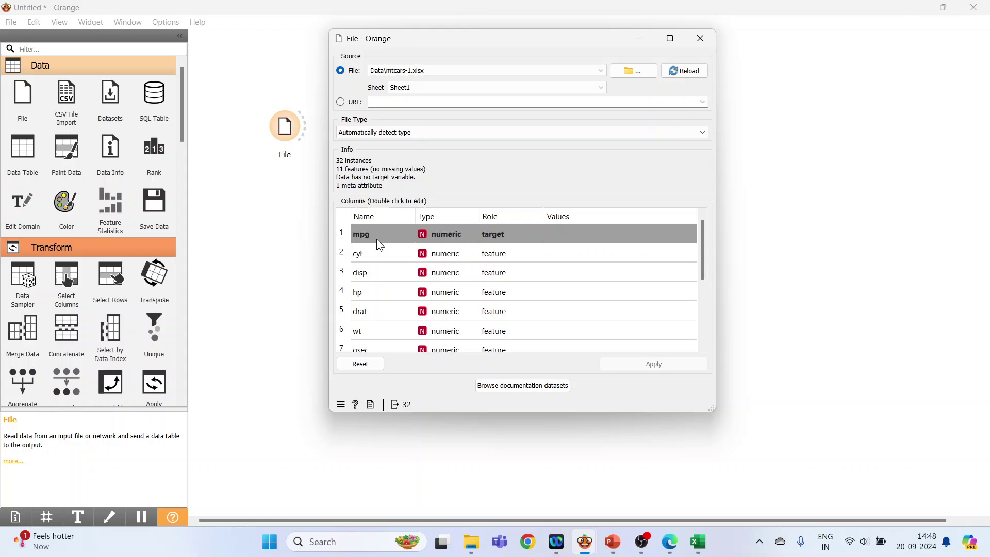
Review the cyl, disp, hp, drat, wt, vs, am and carb column entries in the File widget
double_click(370, 255)
double_click(376, 271)
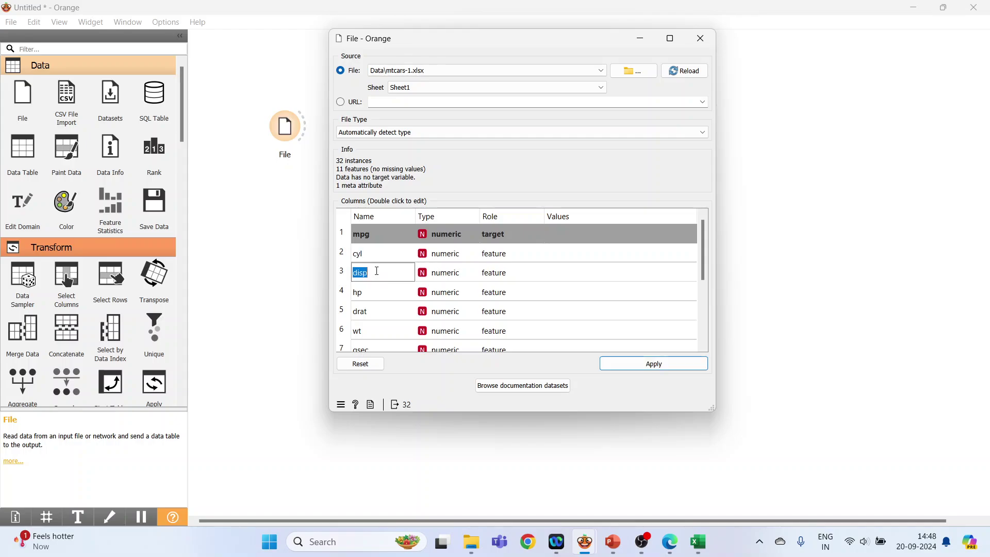
double_click(374, 293)
double_click(369, 314)
double_click(367, 329)
left_click_drag(701, 261, 706, 292)
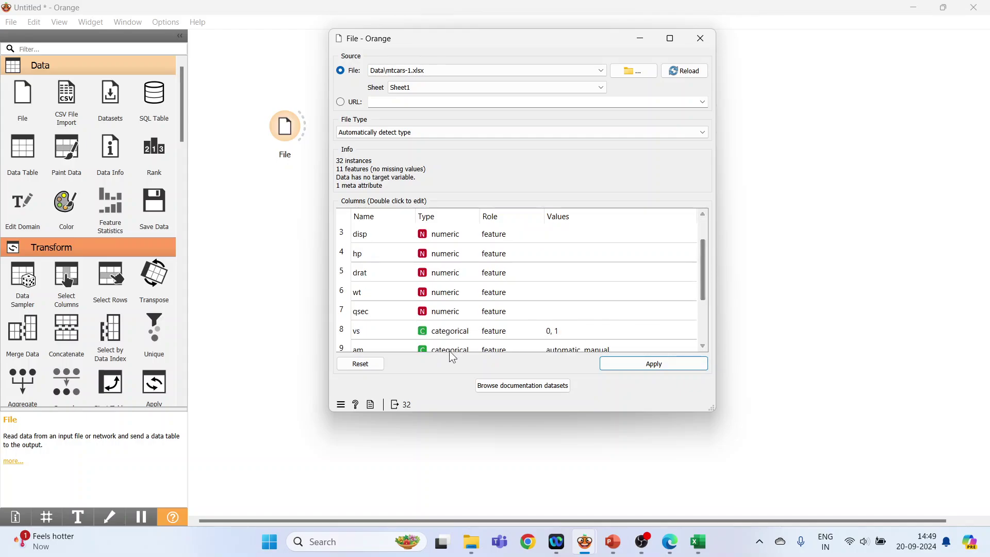
double_click(372, 332)
double_click(375, 349)
left_click_drag(704, 293, 704, 322)
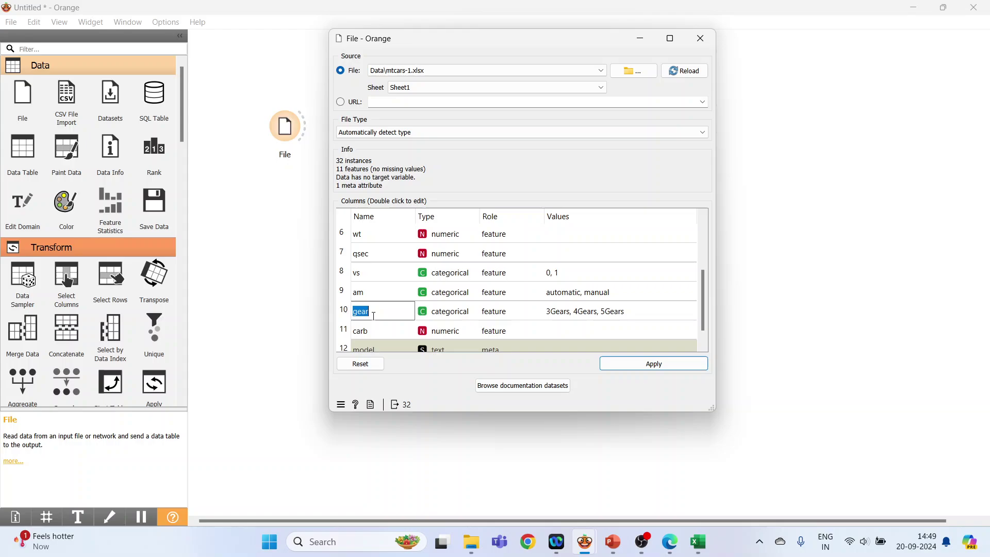
double_click(376, 332)
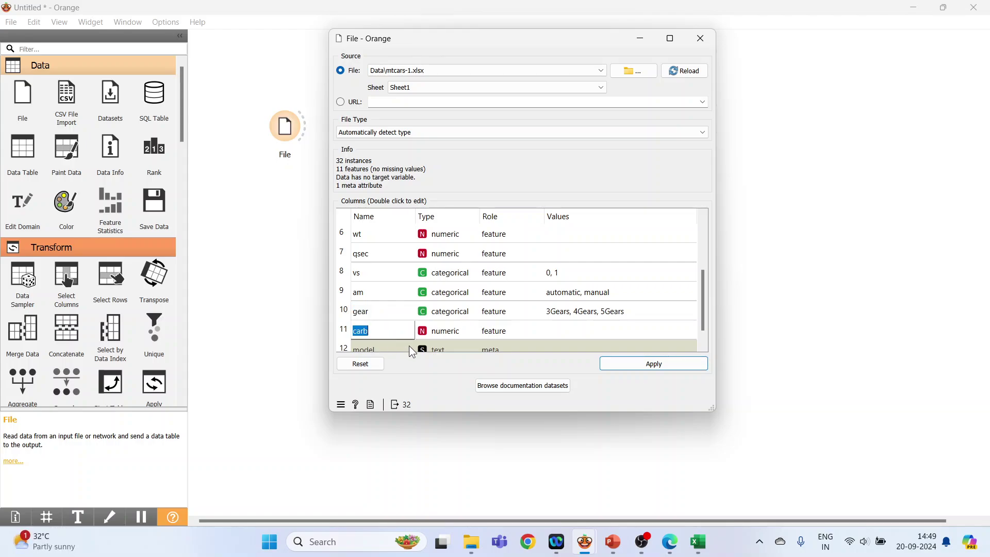
Add a Select Columns widget fed by File's data output
left_click(701, 41)
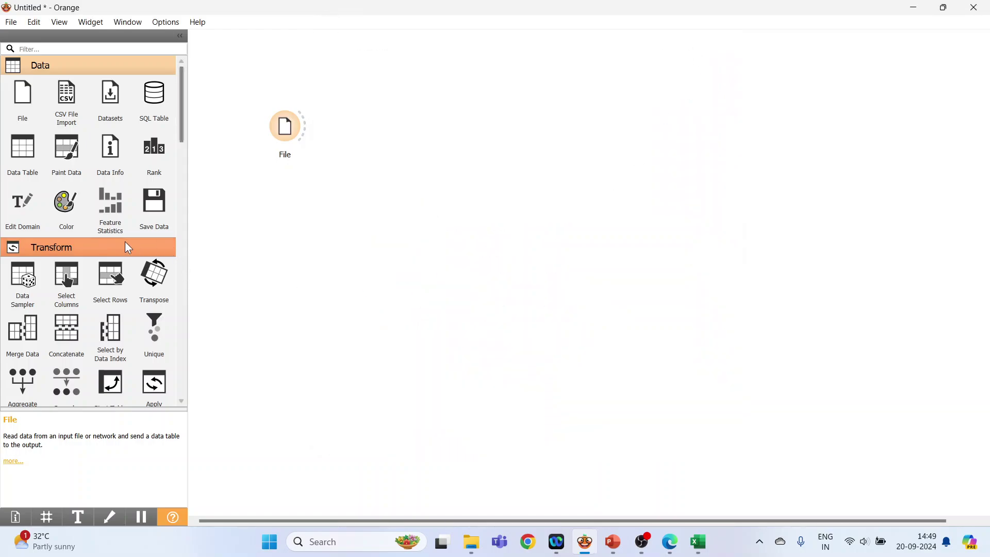
left_click(68, 294)
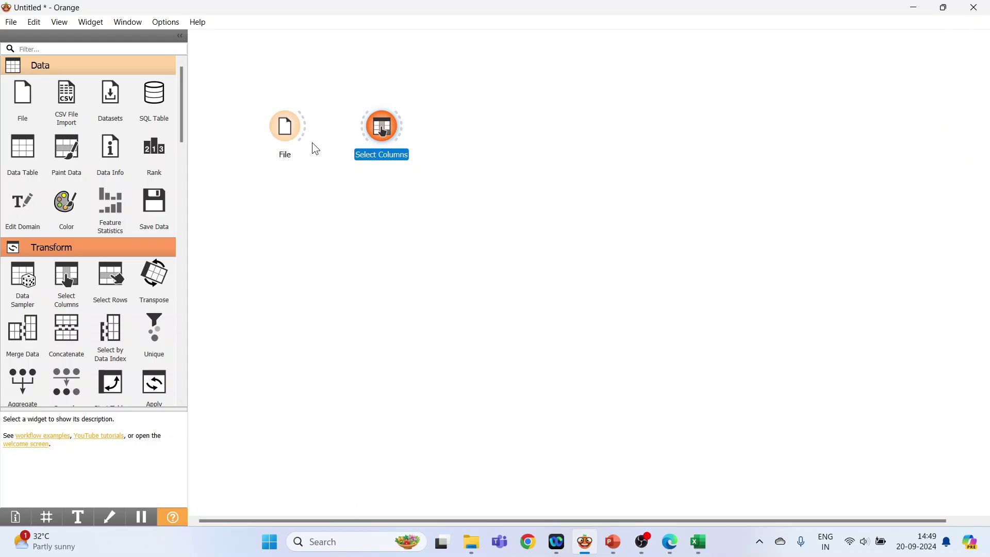
left_click_drag(308, 128, 364, 125)
double_click(382, 133)
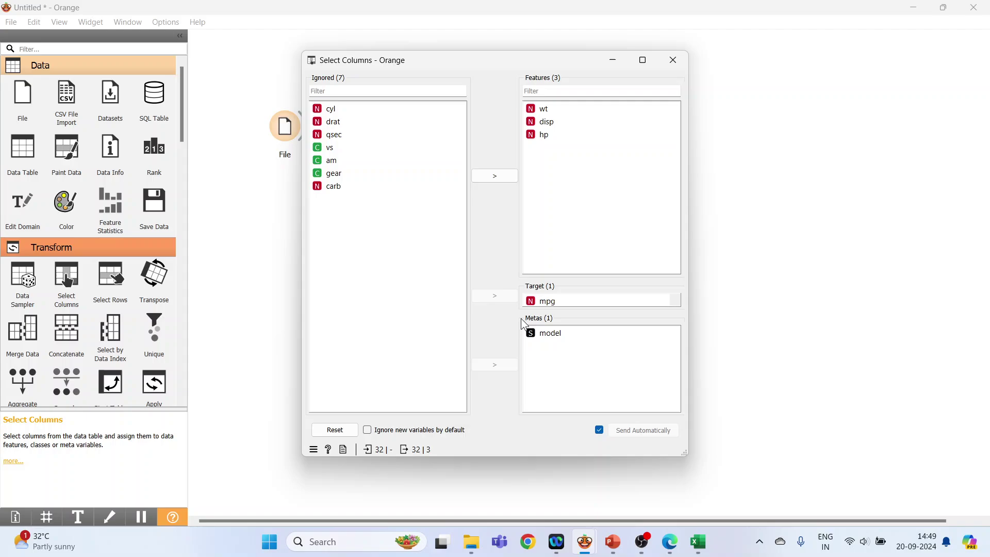
Move mpg, hp, disp and wt into the Ignored columns
left_click(540, 303)
left_click(498, 301)
left_click(541, 135)
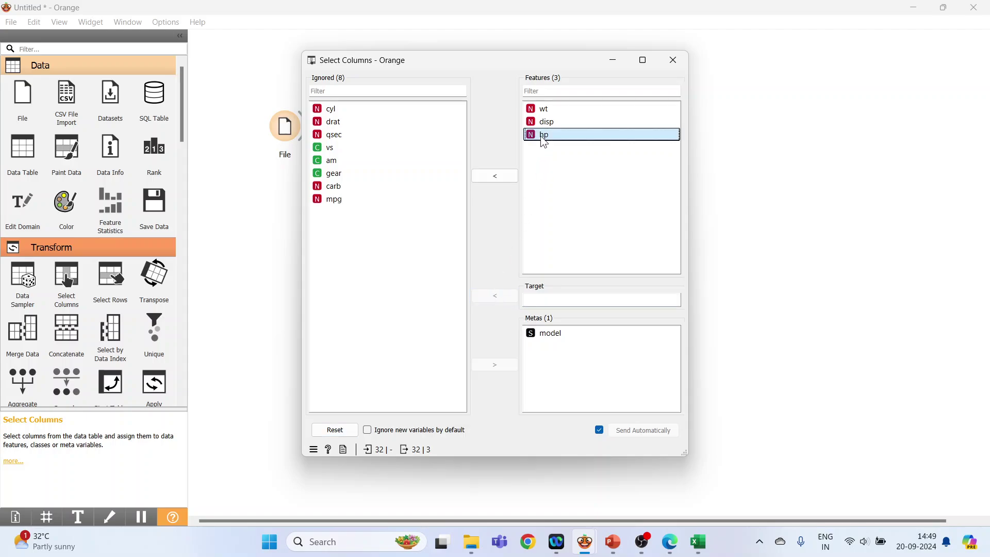
left_click(496, 175)
left_click(548, 124)
left_click(496, 174)
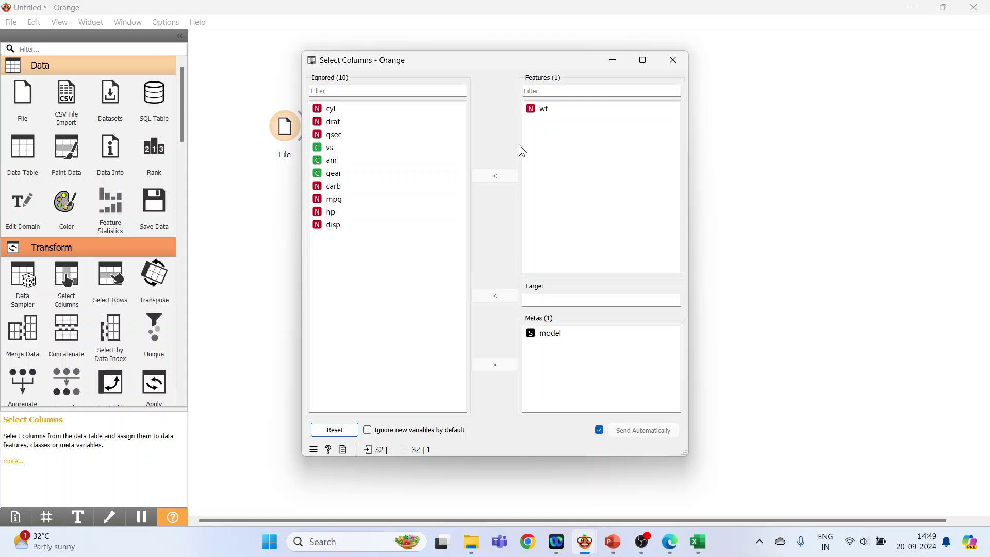
left_click(545, 109)
left_click(493, 181)
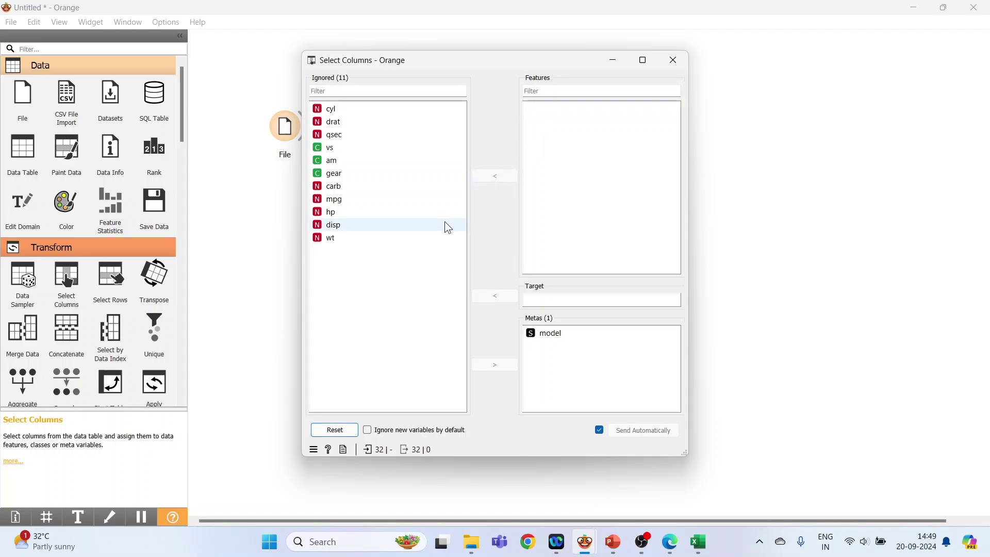
Make mpg the target and wt, hp and disp the features
left_click(337, 200)
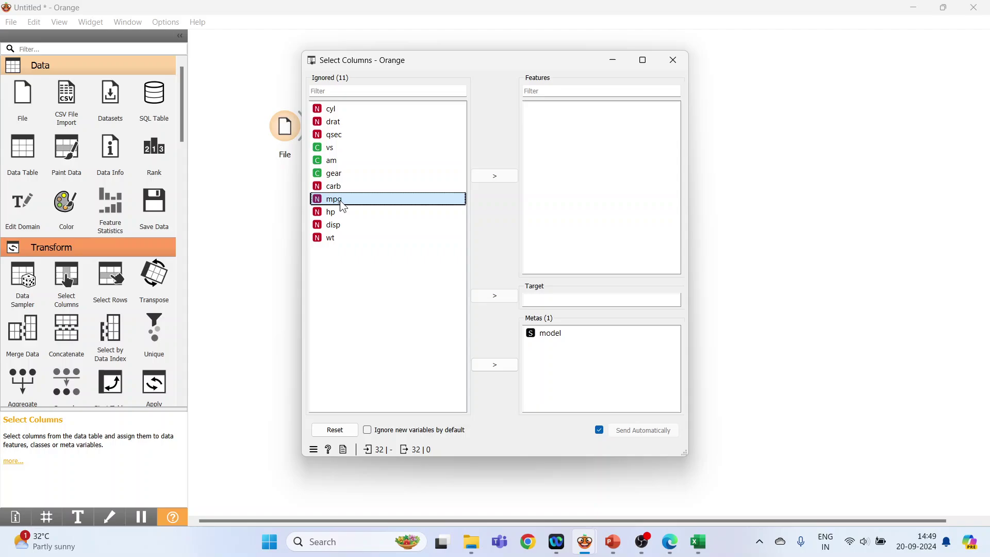
left_click(496, 296)
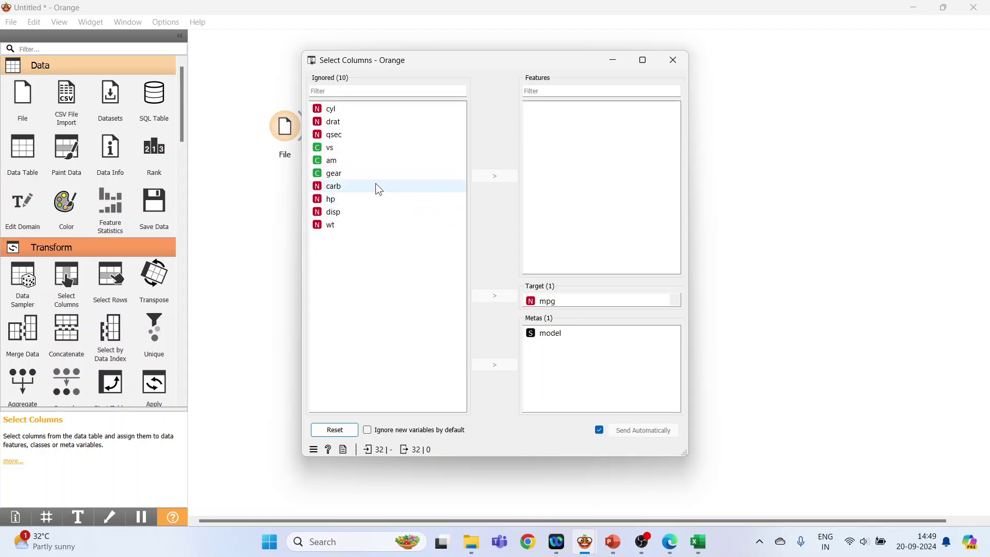
left_click(345, 227)
left_click(503, 180)
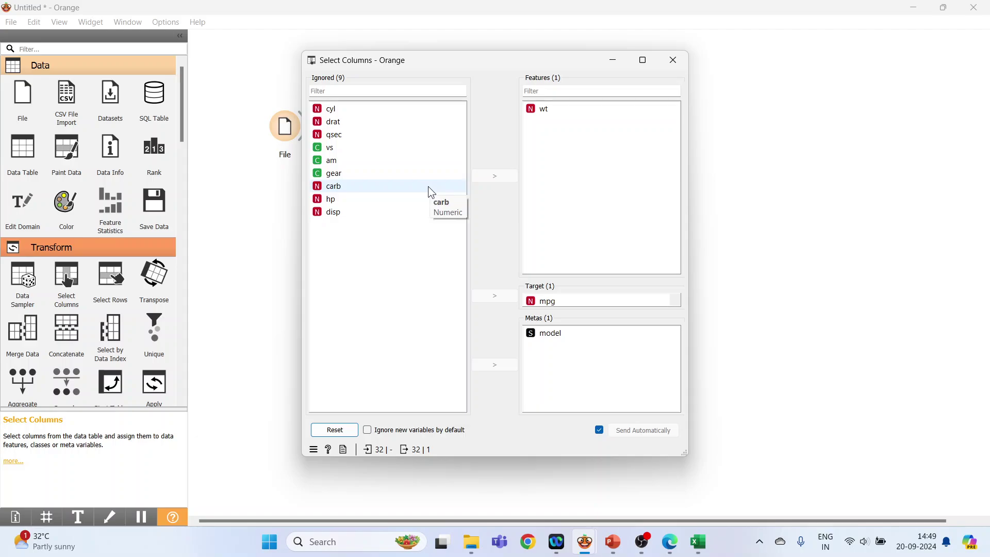
left_click(354, 200)
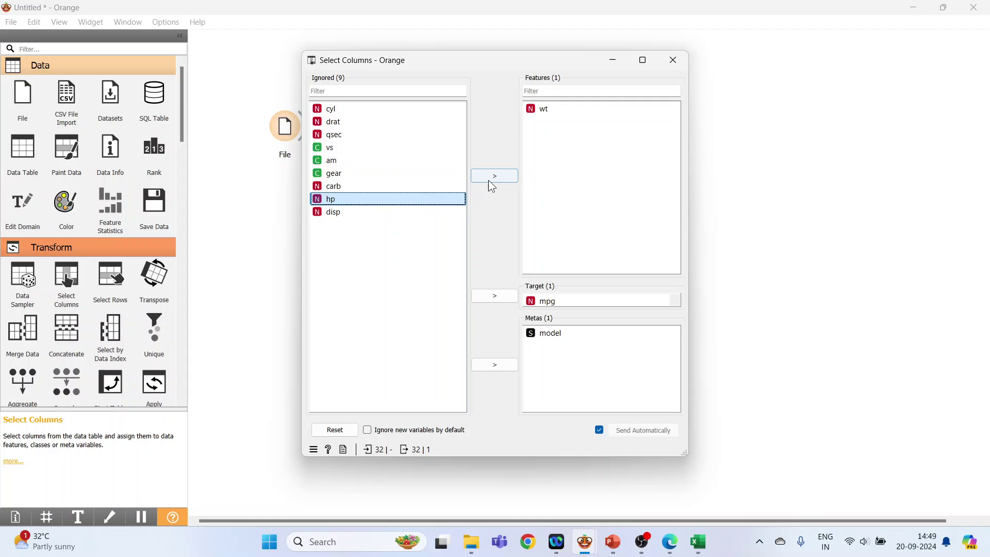
left_click(491, 175)
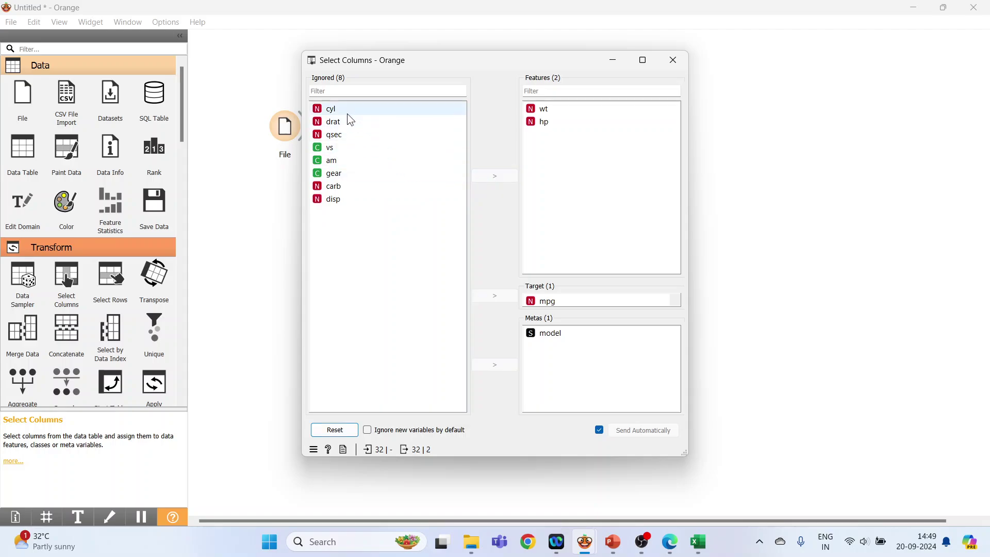
left_click(347, 201)
left_click(484, 176)
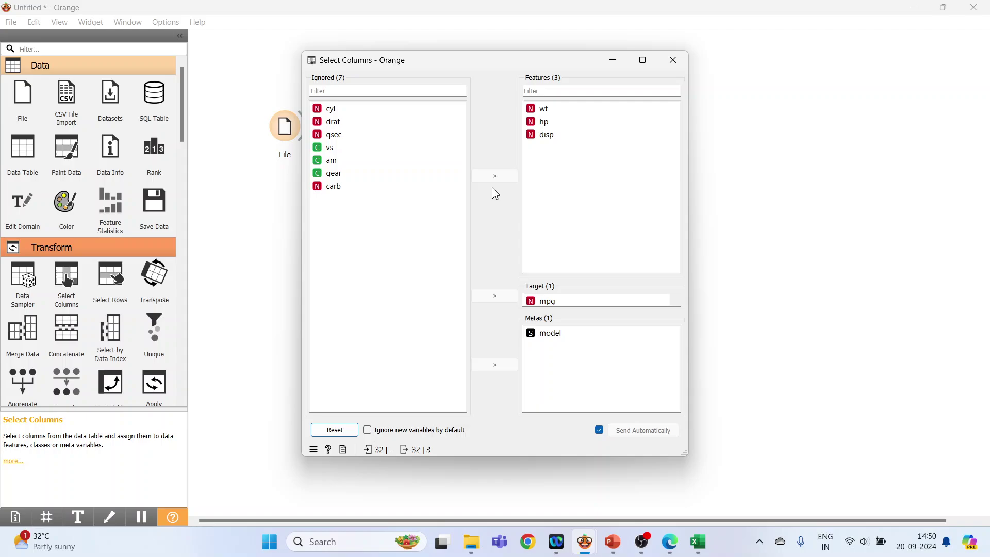
left_click(675, 67)
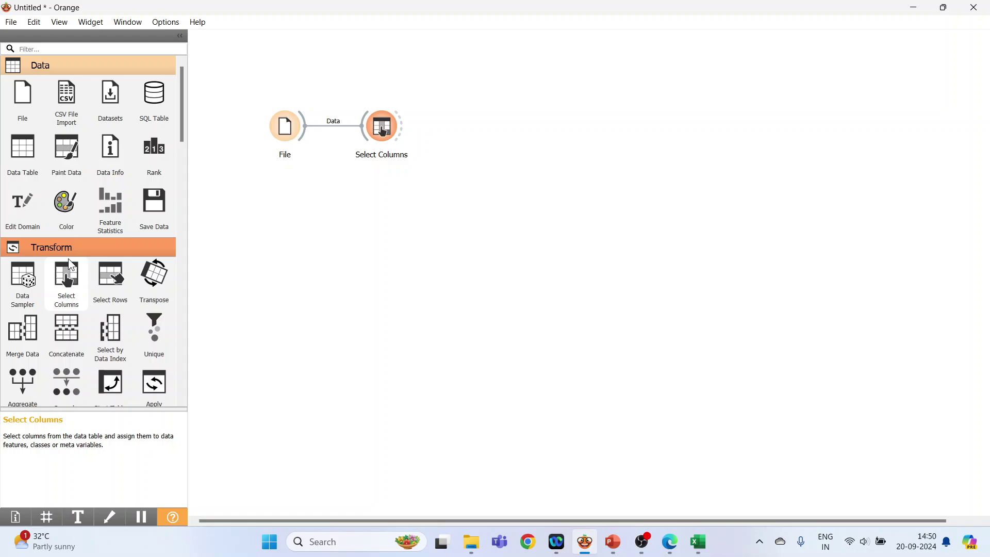
left_click(31, 300)
left_click_drag(406, 137, 460, 155)
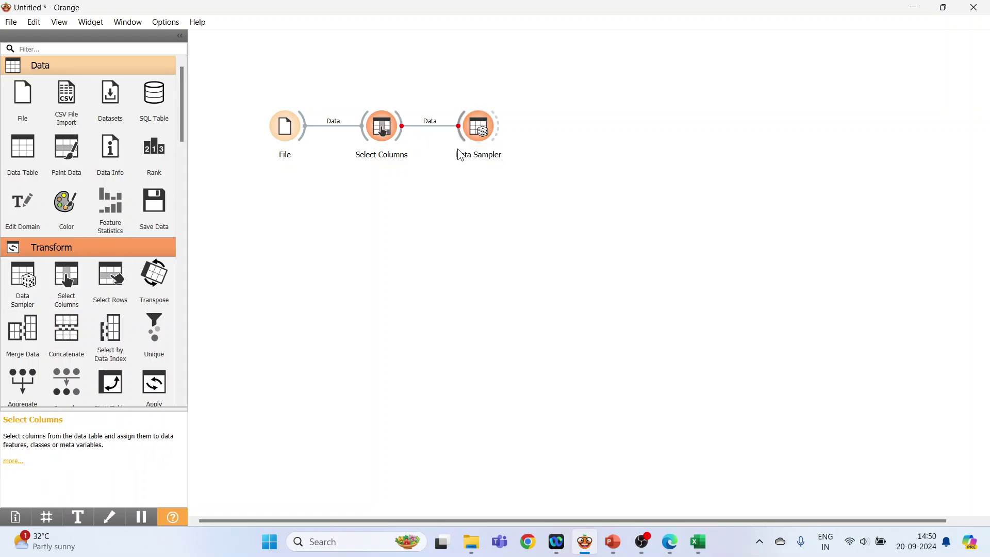
double_click(482, 138)
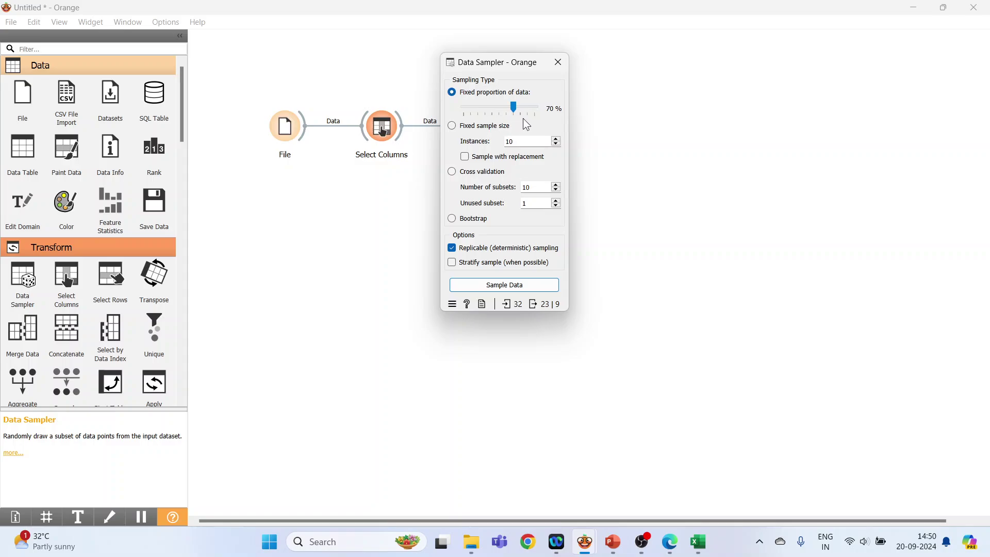
left_click(453, 128)
left_click(452, 173)
left_click(454, 94)
left_click(558, 62)
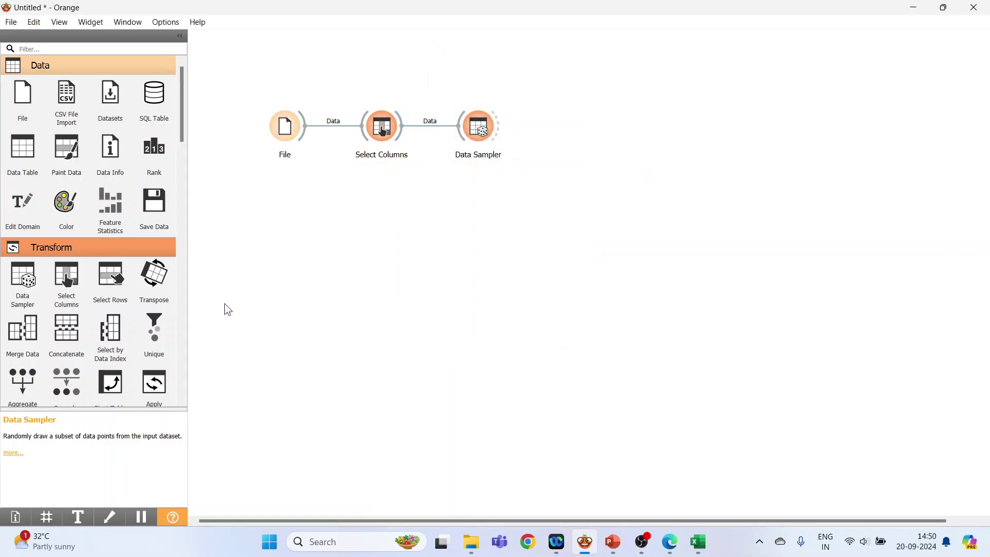
Add a Test and Score widget on the right of the canvas
left_click_drag(182, 135, 191, 339)
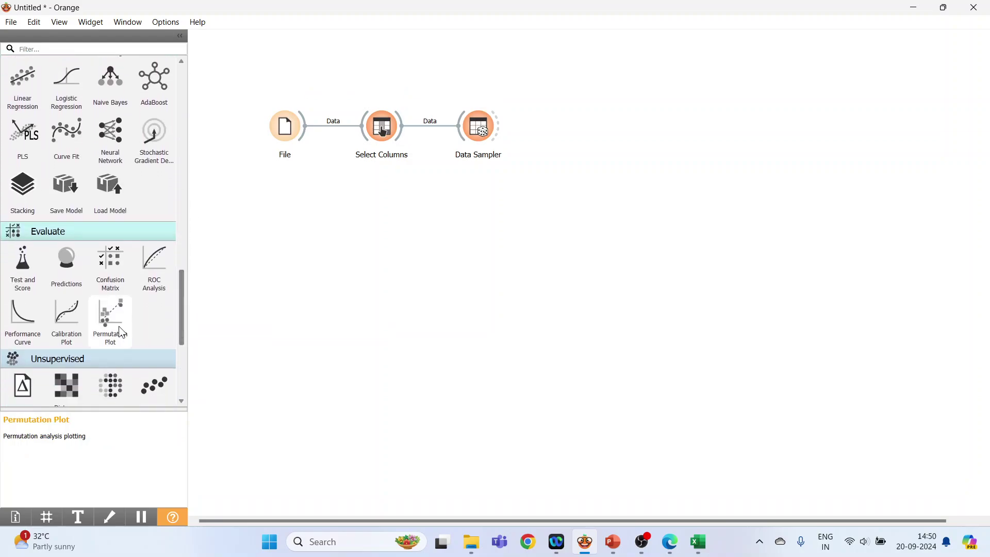
double_click(29, 274)
left_click_drag(595, 136, 741, 136)
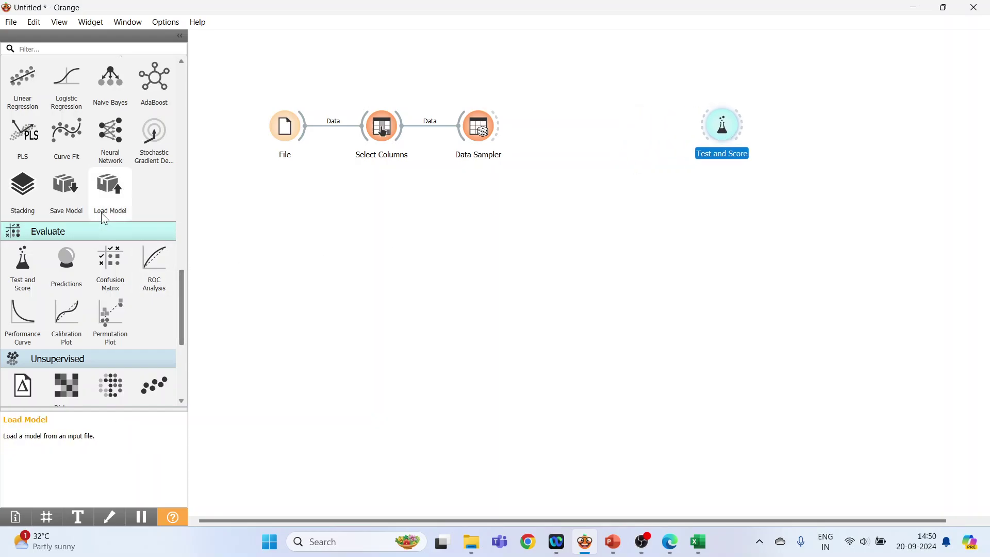
Add Linear Regression below Data Sampler and link both into Test and Score
double_click(23, 82)
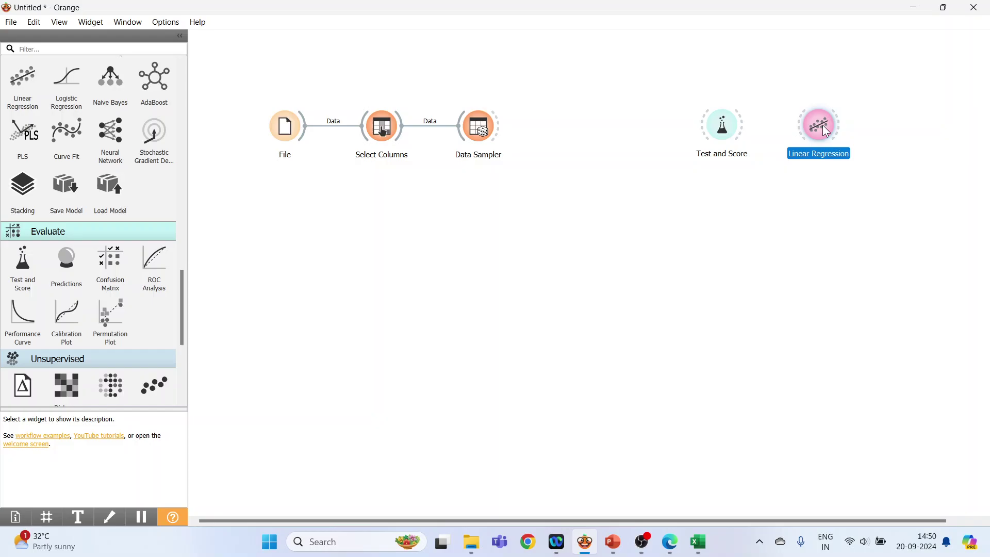
left_click_drag(819, 126, 479, 234)
left_click_drag(499, 126, 722, 126)
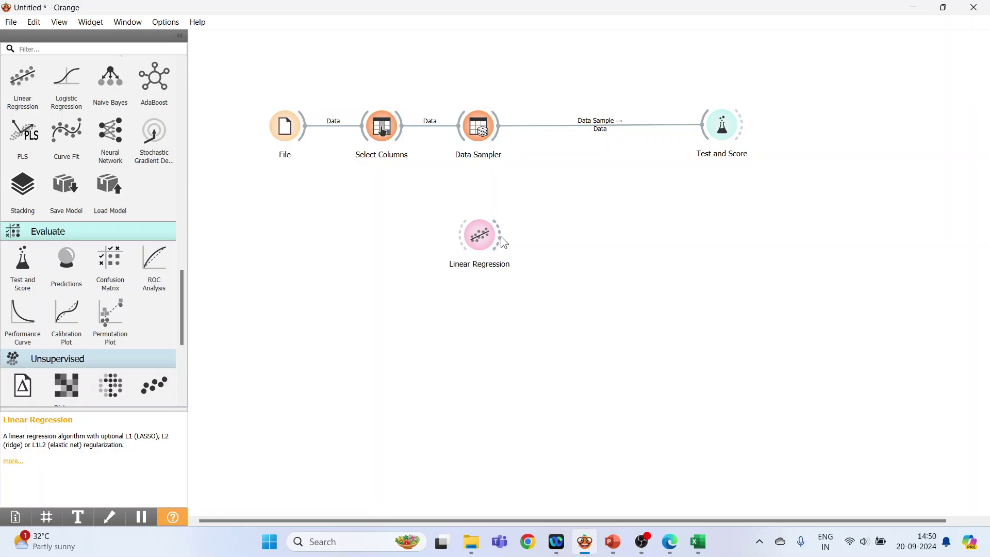
left_click_drag(500, 236, 715, 129)
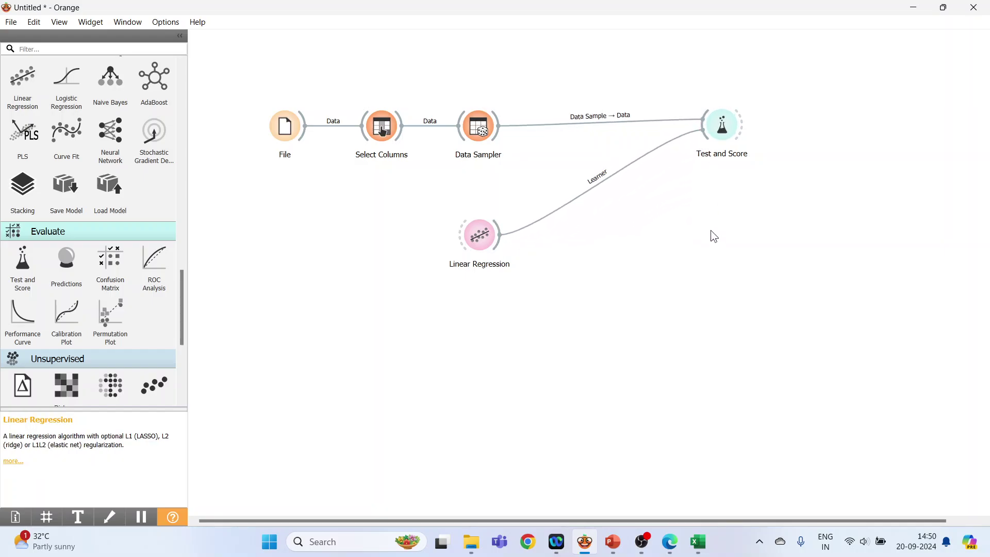
Show Test and Score results with MSE and R2 columns widened to reveal 7.923 and 0.729
double_click(723, 129)
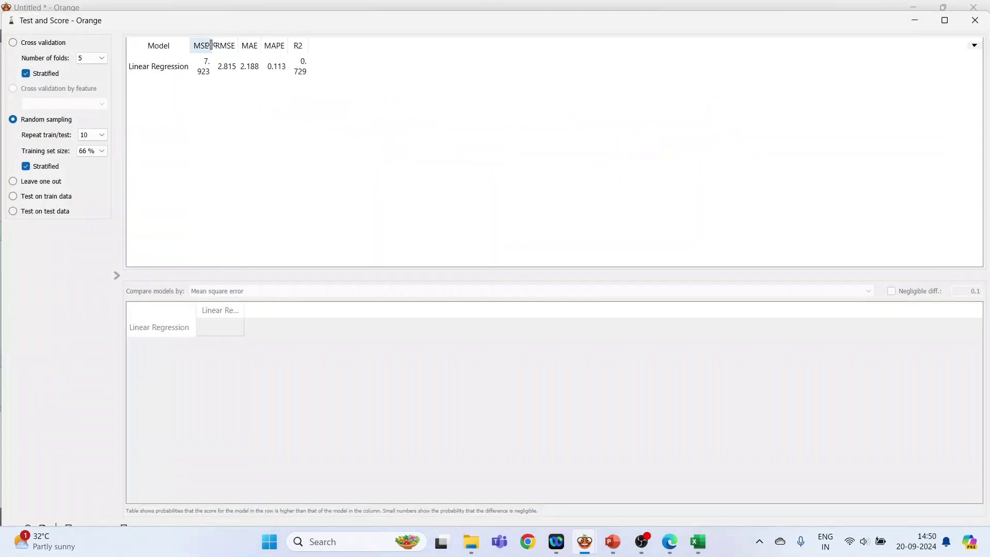
left_click_drag(212, 45, 280, 46)
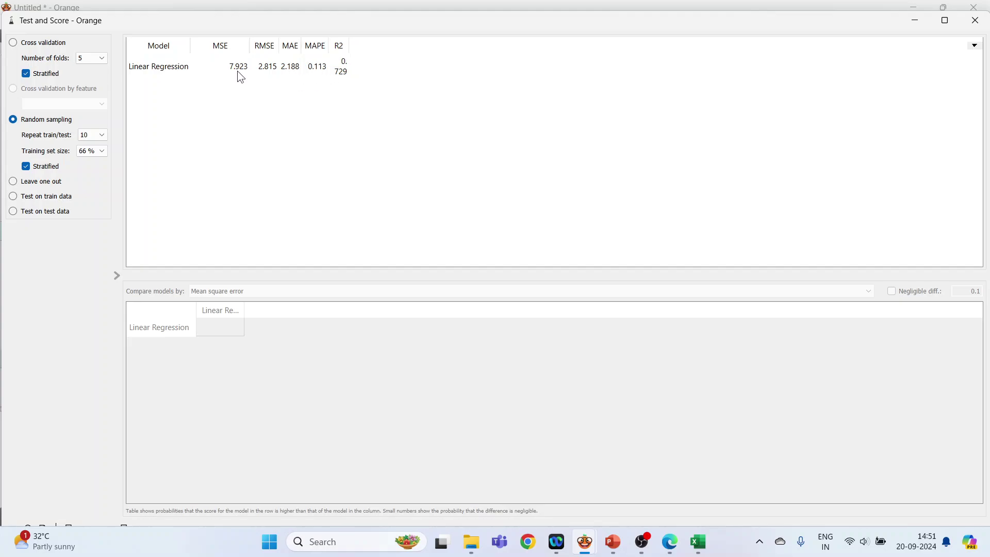
left_click_drag(349, 46, 387, 46)
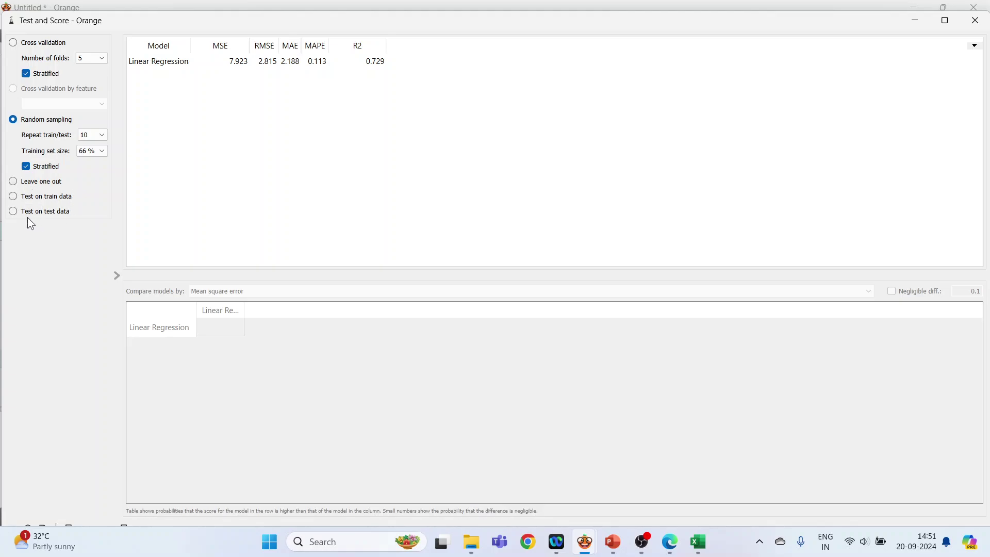
Close the Test and Score results, shifting Linear Regression right and Data Sampler lower
left_click(975, 21)
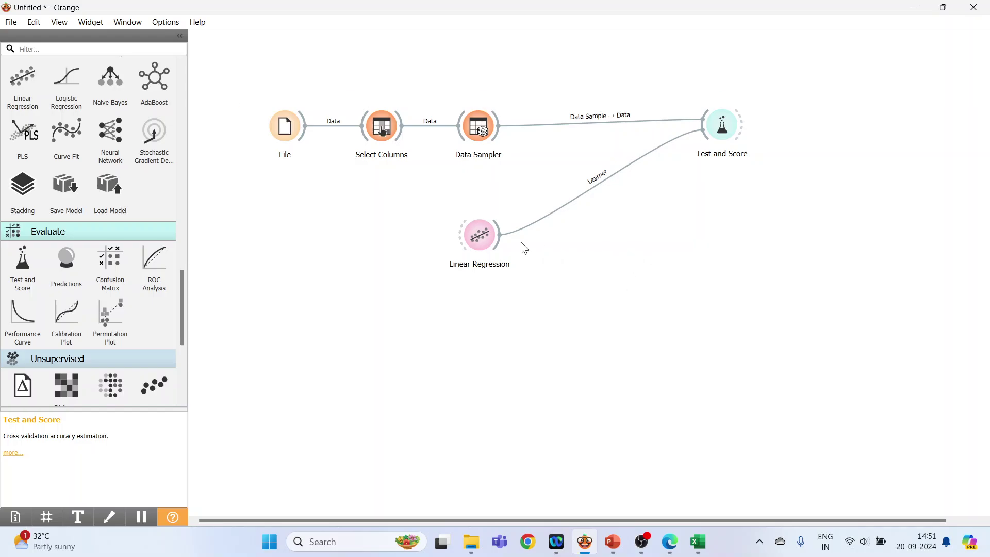
left_click_drag(487, 240, 595, 247)
left_click_drag(479, 141, 475, 259)
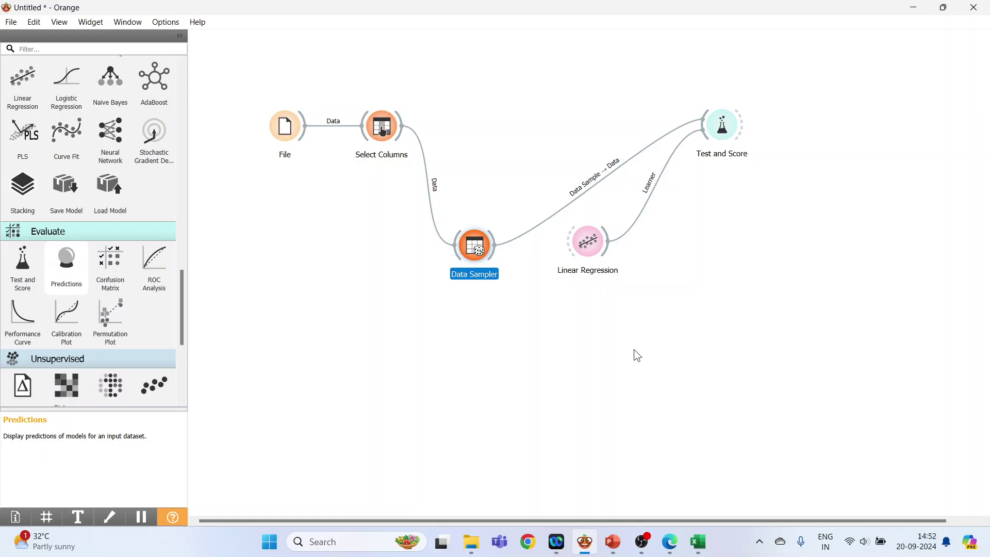
Place Predictions lower and link Linear Regression and the Data Sampler's sample into it
left_click_drag(688, 251, 706, 350)
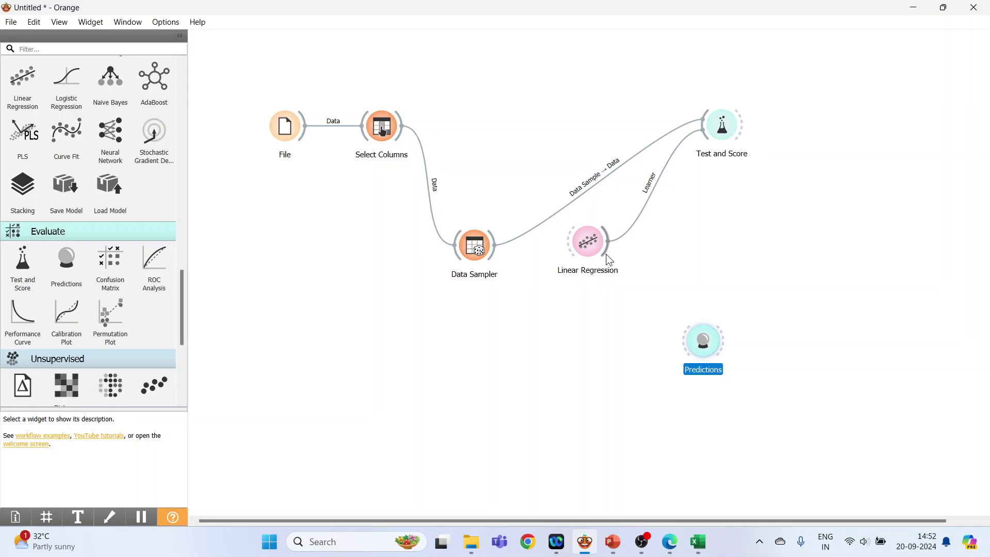
left_click_drag(606, 255, 693, 333)
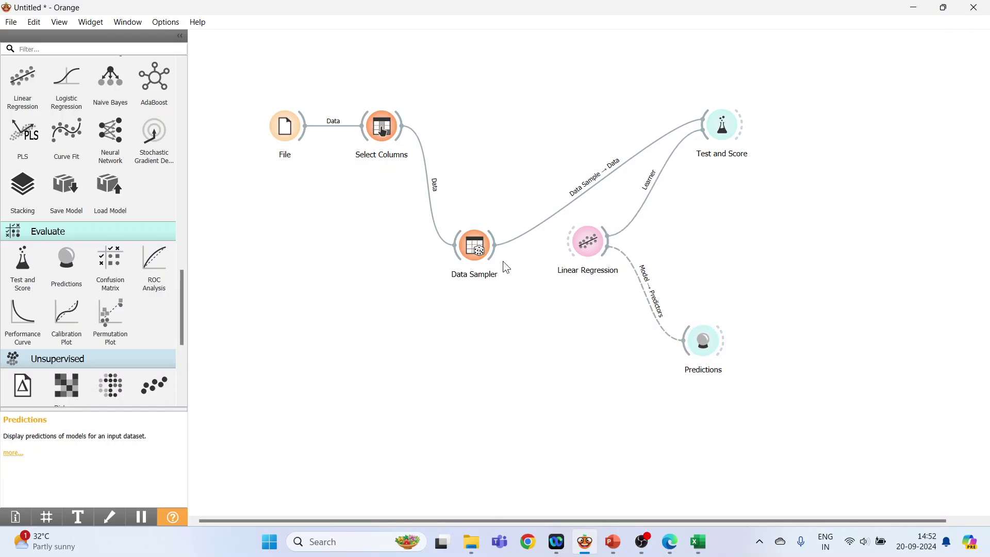
left_click_drag(492, 253, 685, 356)
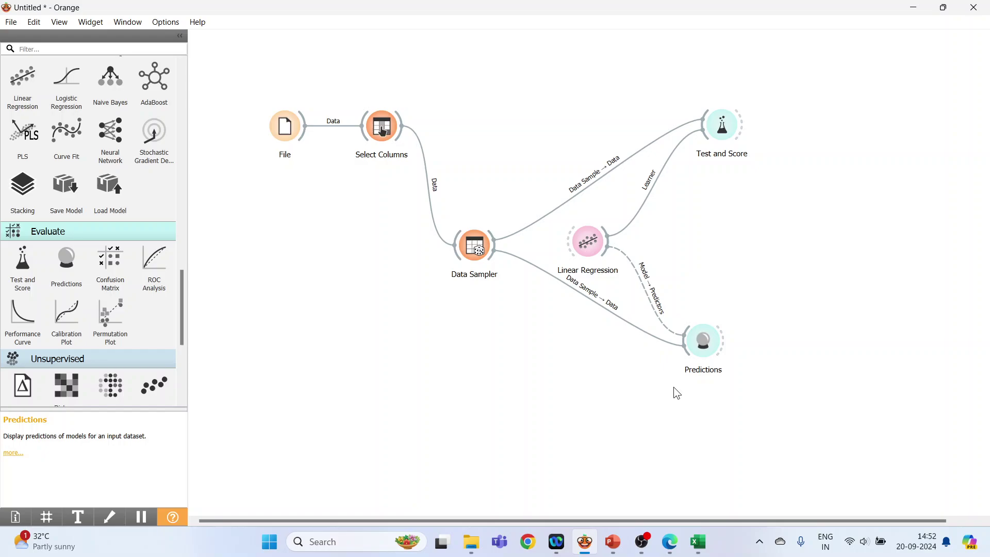
Check Data Sampler settings, then relink its Remaining Data into the Predictions Data input
double_click(475, 253)
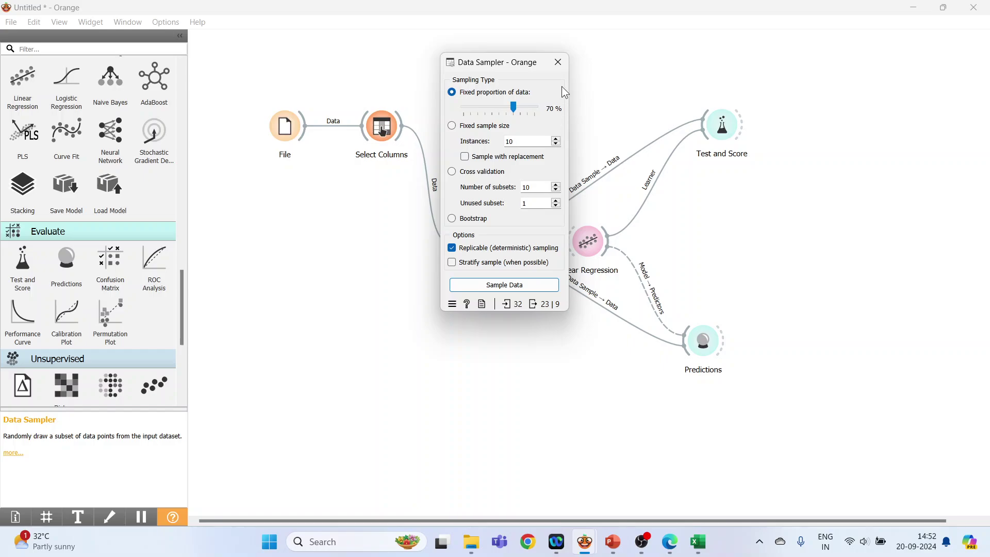
left_click(559, 63)
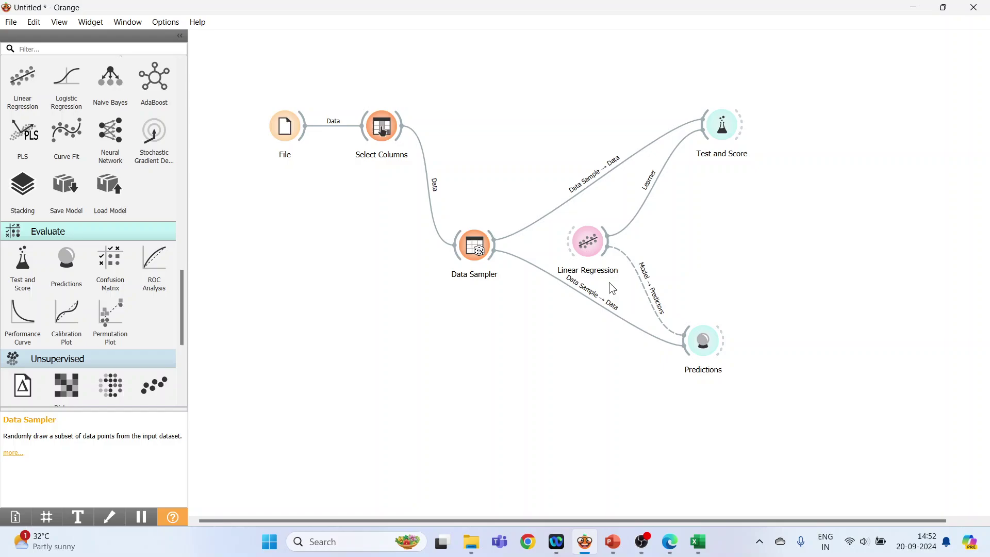
mouse_move(583, 253)
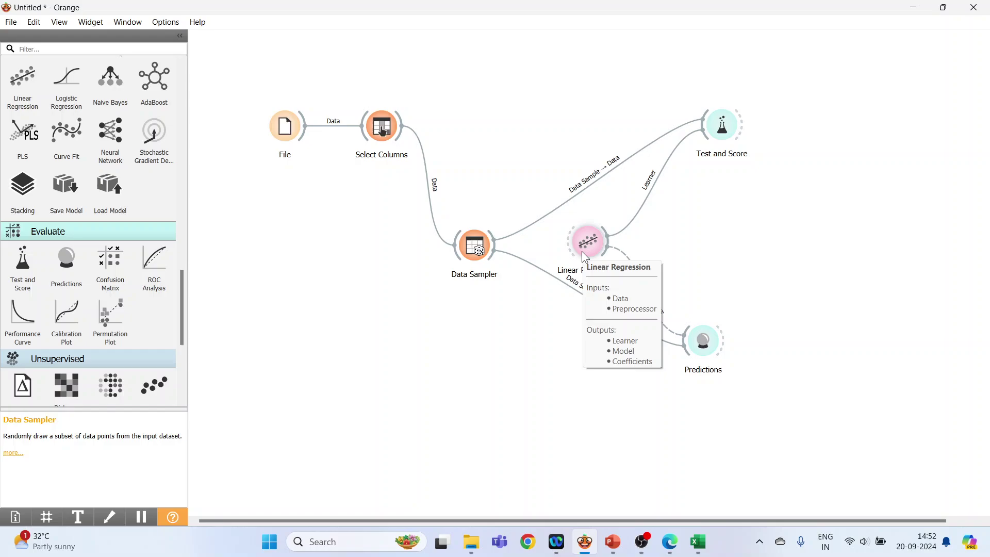
double_click(571, 284)
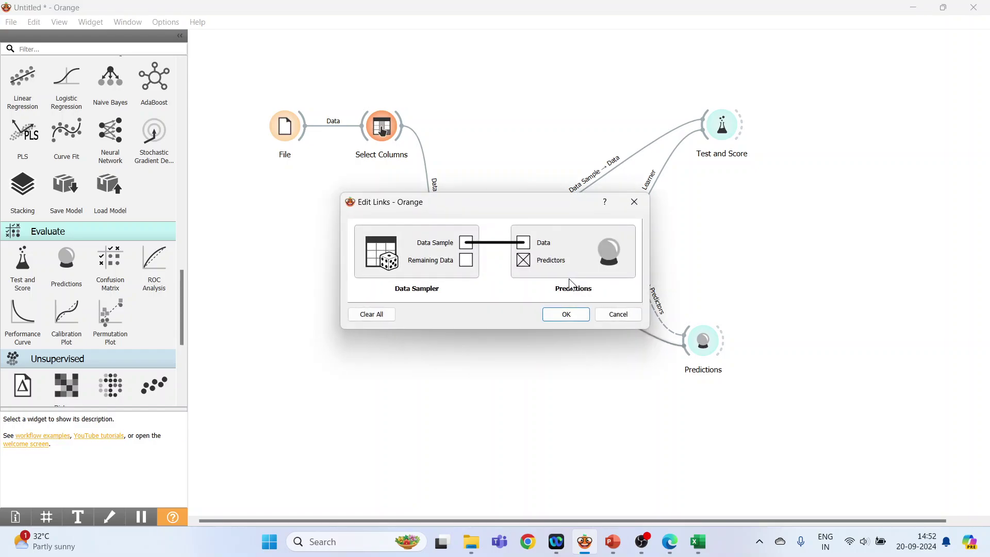
left_click_drag(467, 261, 524, 243)
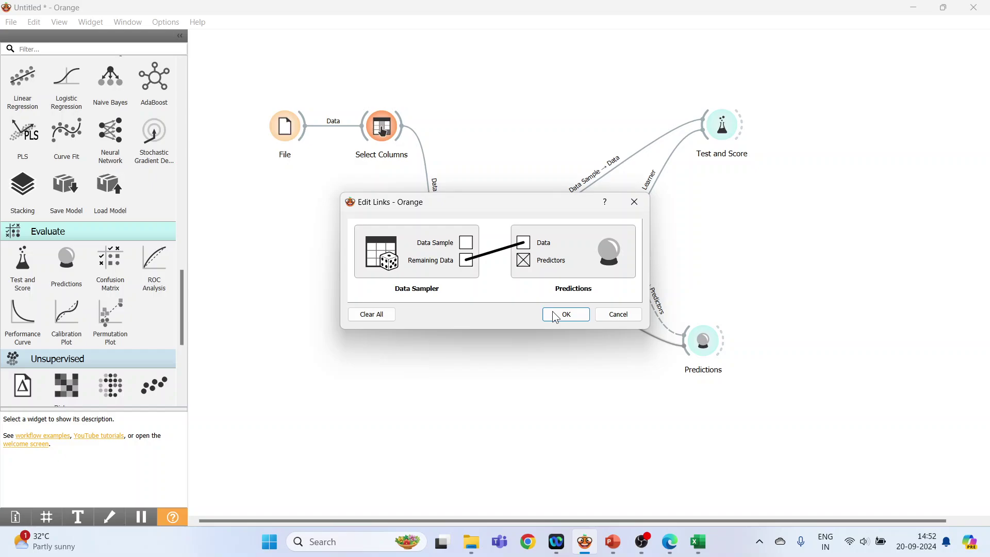
left_click(566, 315)
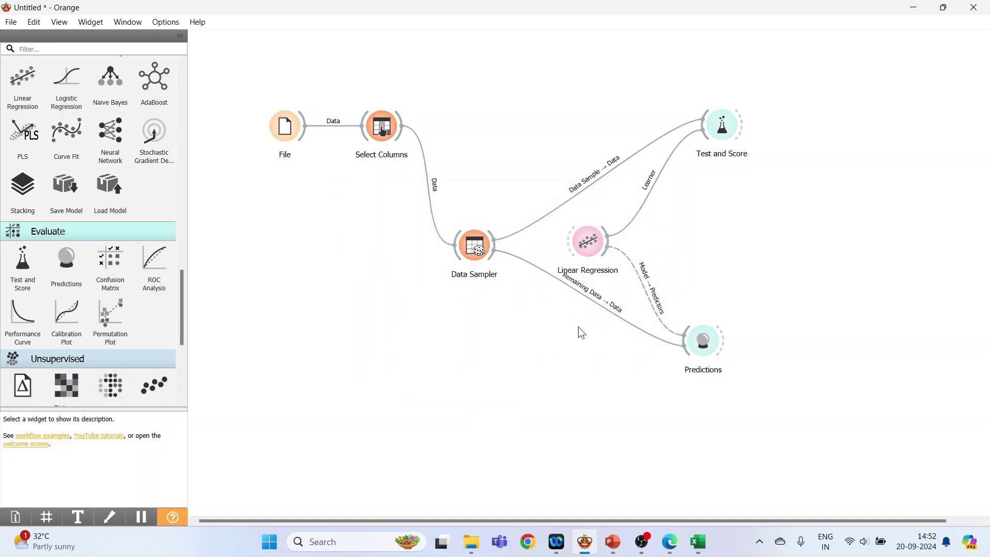
Show the Predictions table with regression error set to Difference
double_click(701, 338)
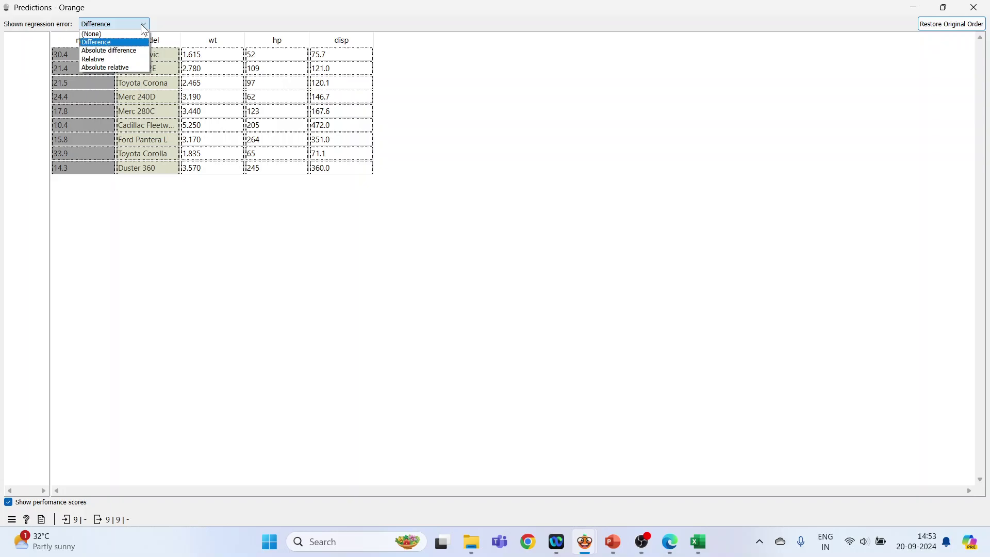
left_click(134, 42)
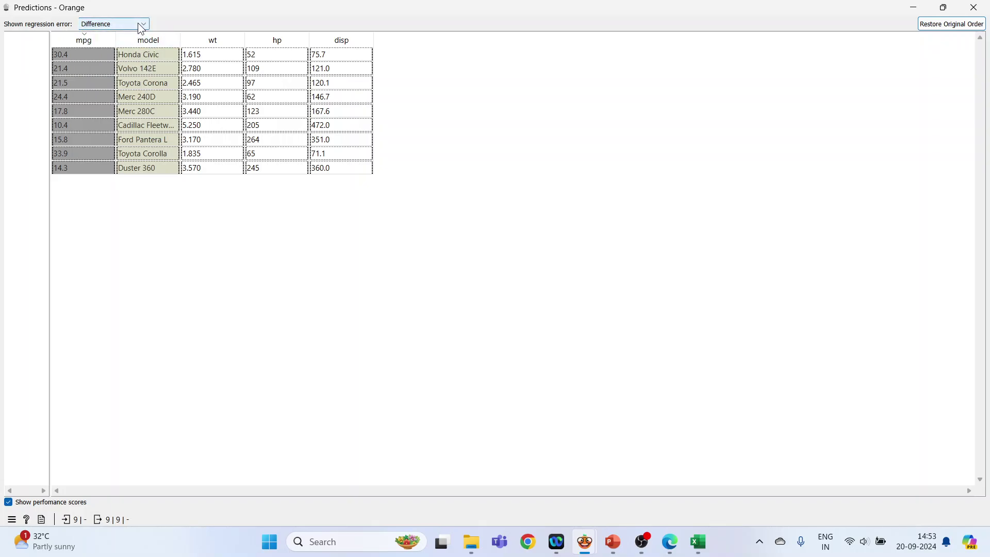
left_click(140, 25)
left_click(139, 41)
left_click(140, 24)
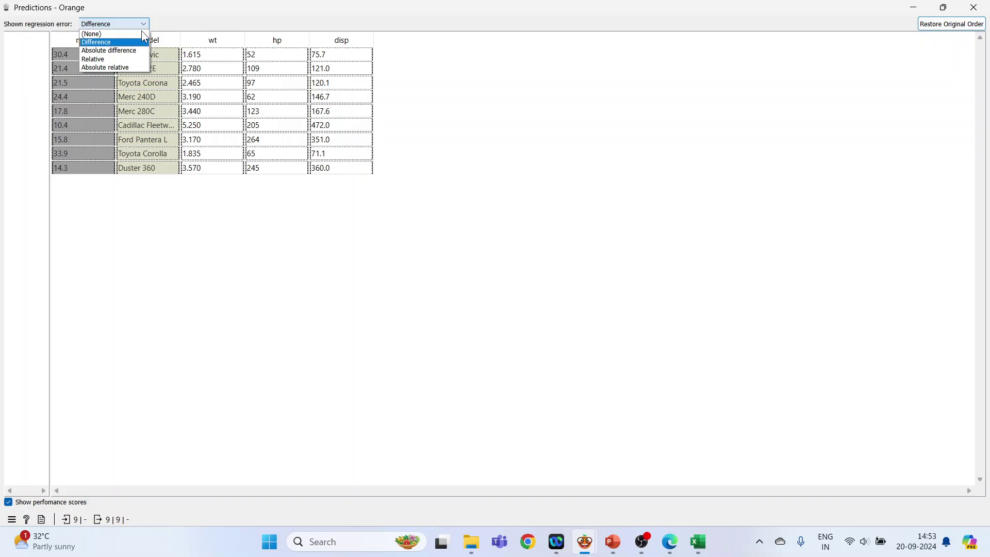
left_click(137, 41)
Try Absolute difference, Relative and (None) errors, return to Difference, and close Predictions
left_click(140, 24)
left_click(135, 62)
left_click(141, 24)
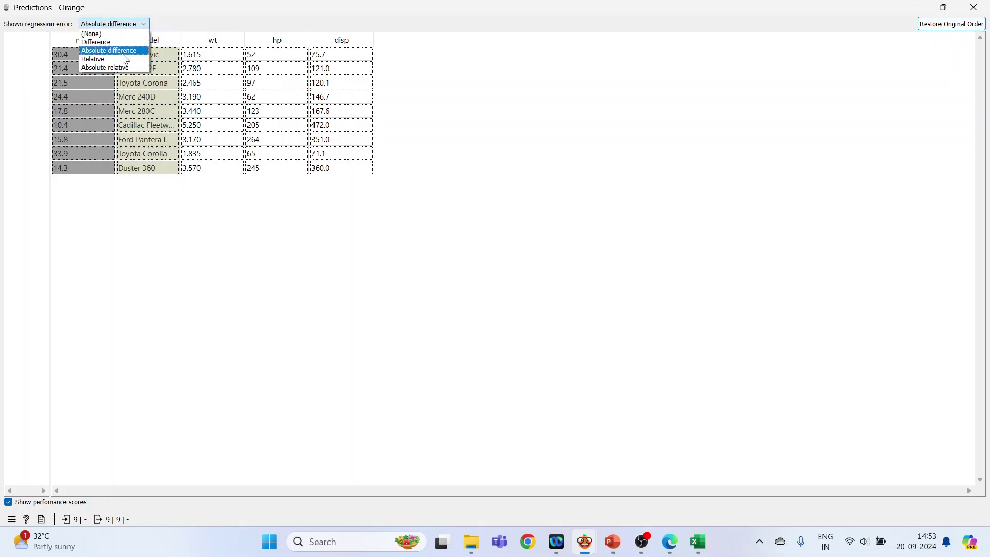
left_click(124, 63)
key("Down")
left_click(141, 24)
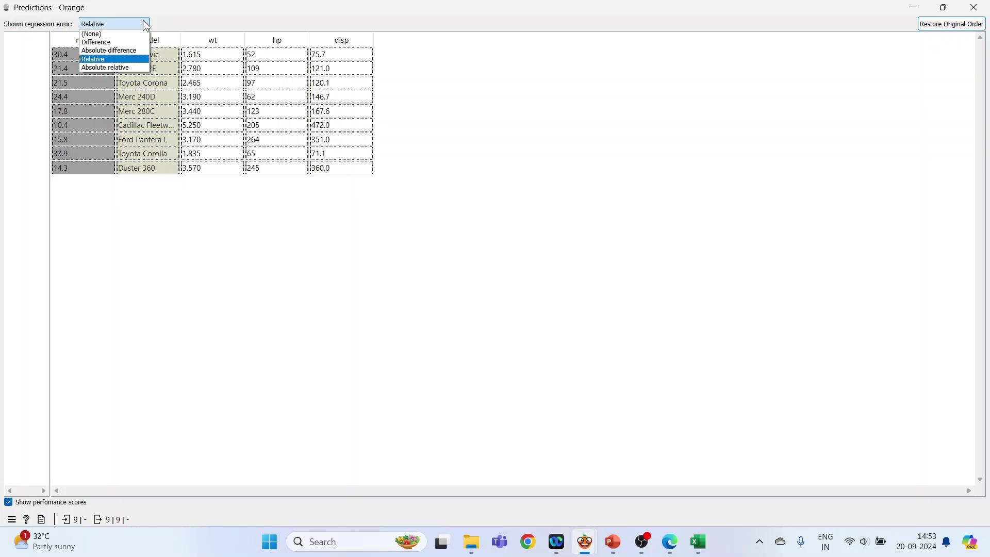
left_click(119, 36)
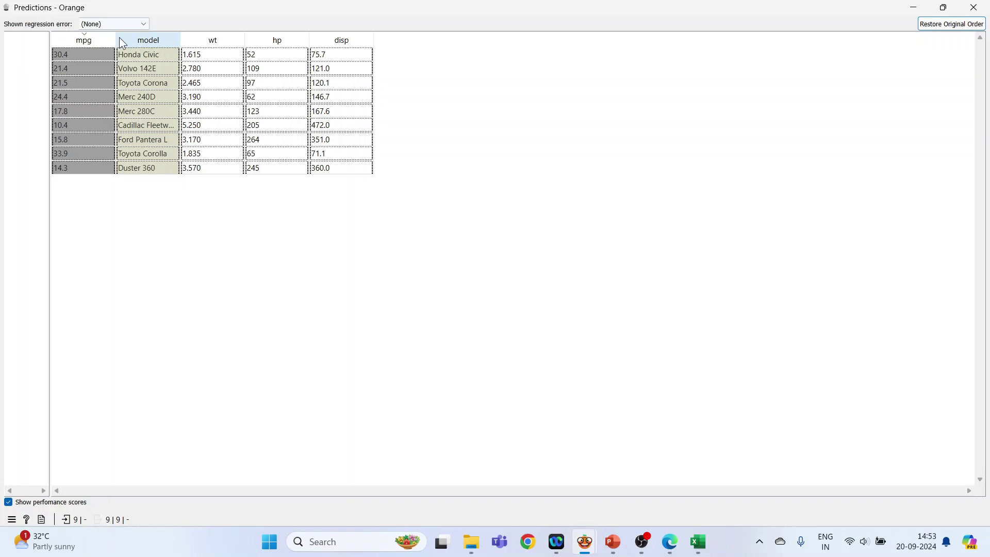
left_click(124, 24)
left_click(128, 38)
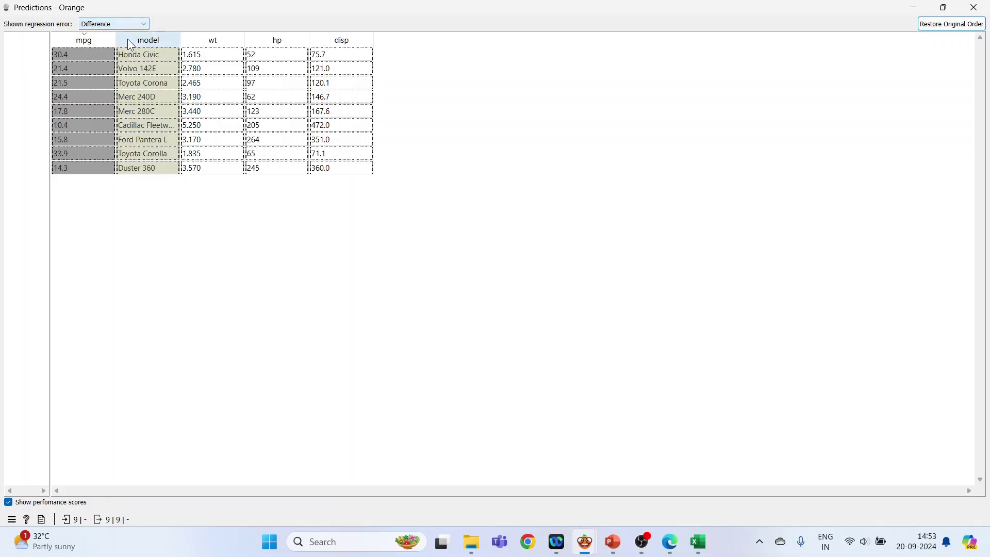
left_click(975, 8)
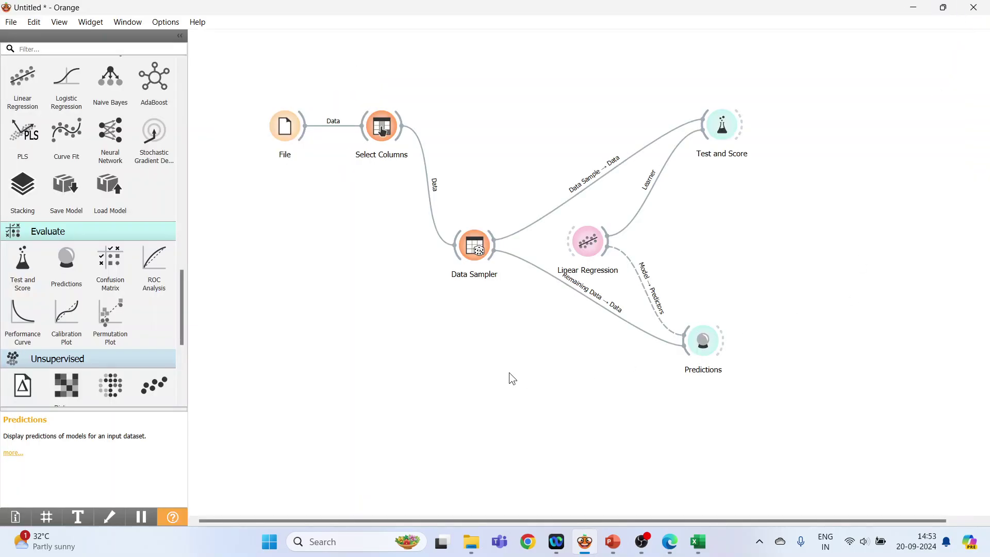
Delete the Remaining Data link and rearrange Data Sampler, Linear Regression and Predictions
left_click(611, 310)
key("Delete")
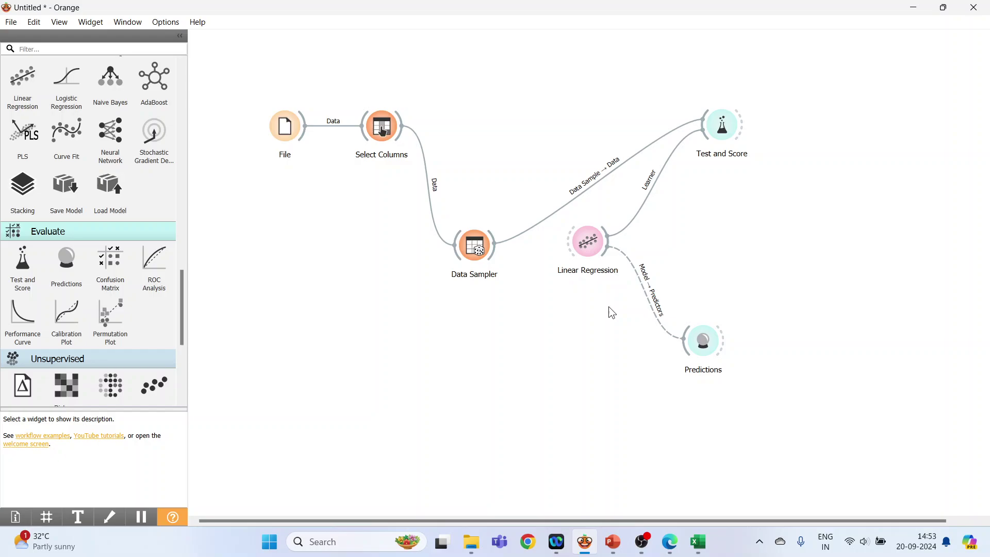
left_click_drag(482, 251, 523, 131)
left_click(591, 245)
left_click_drag(591, 245, 535, 241)
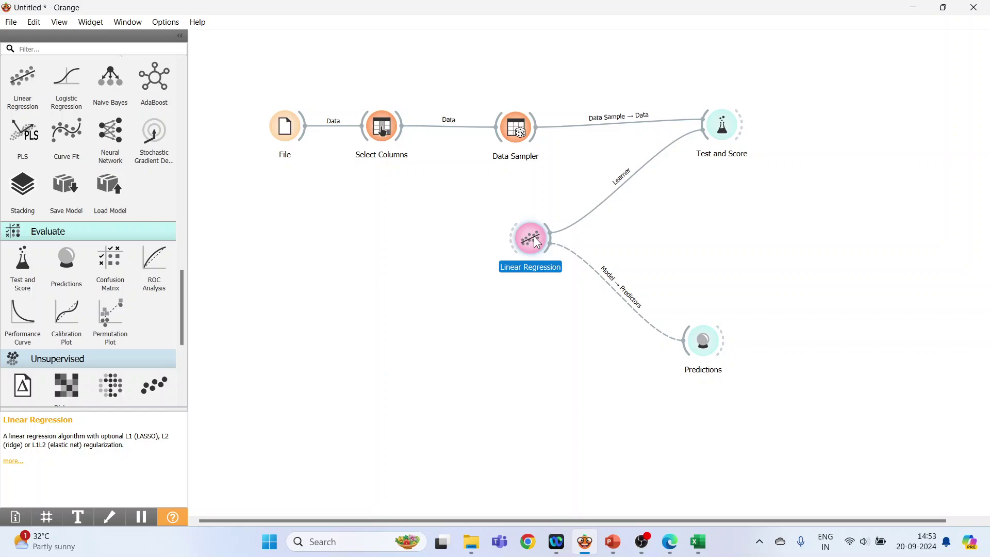
left_click_drag(704, 345, 728, 385)
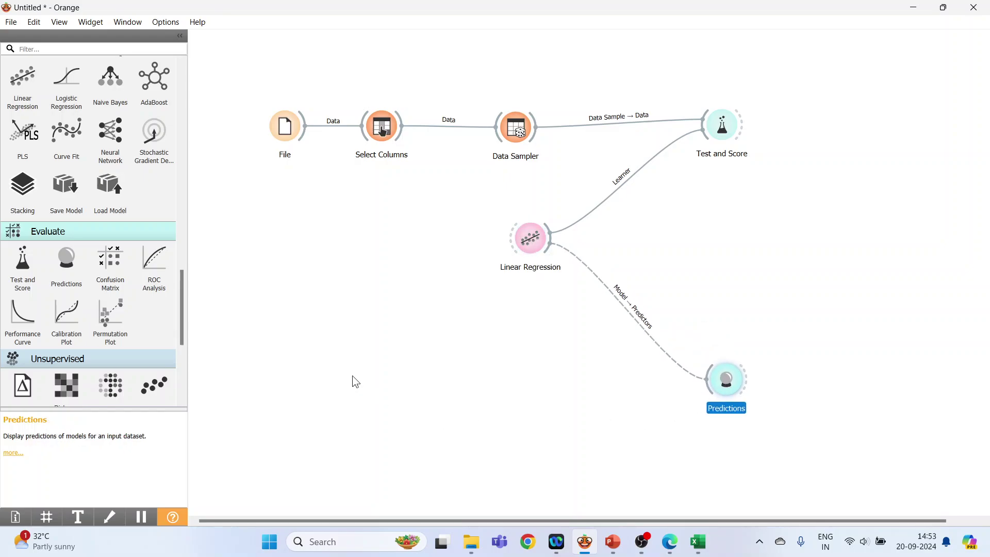
left_click_drag(184, 315, 189, 94)
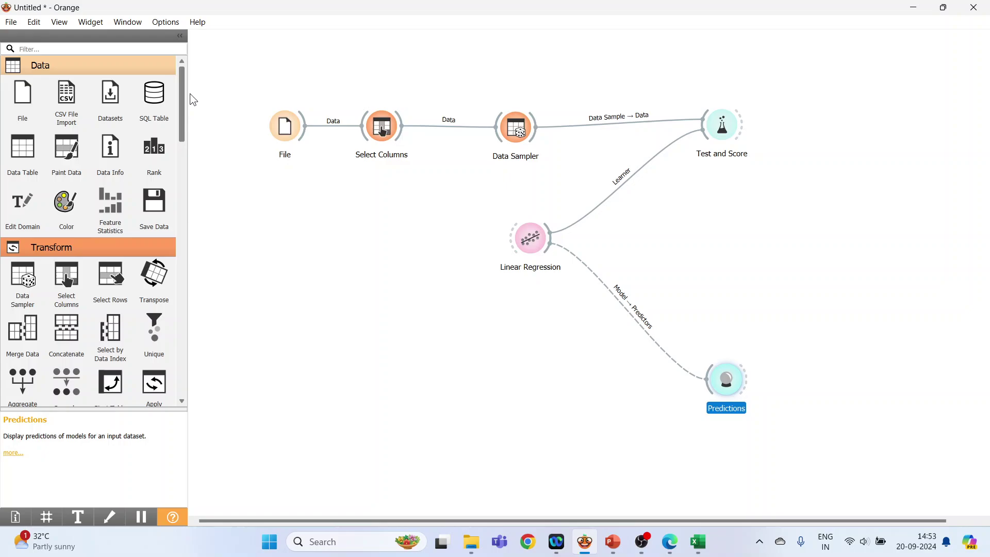
Add a File (1) widget and load mtcars-test.xlsx (9 instances, 11 features) into it
left_click(18, 110)
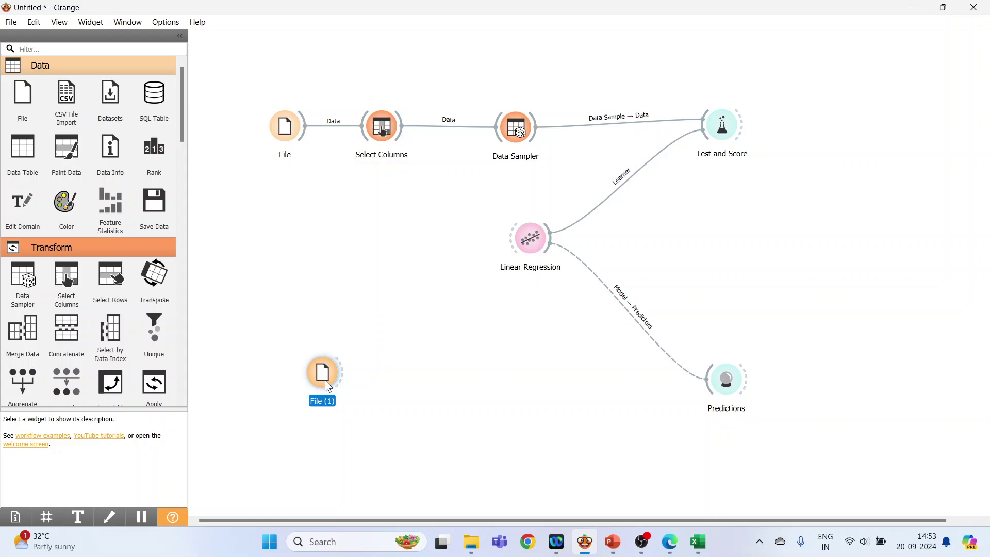
double_click(325, 380)
left_click(642, 78)
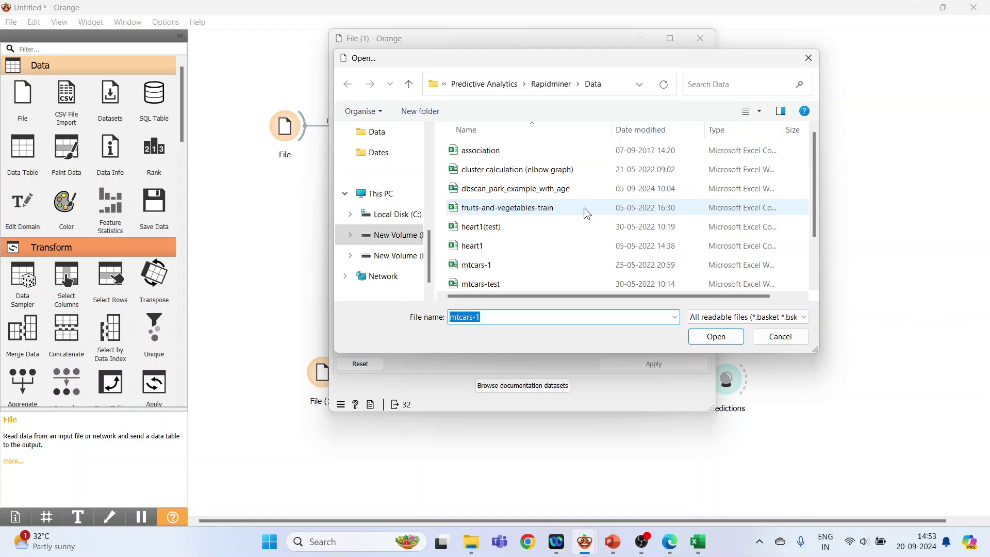
scroll(562, 248, "down", 1)
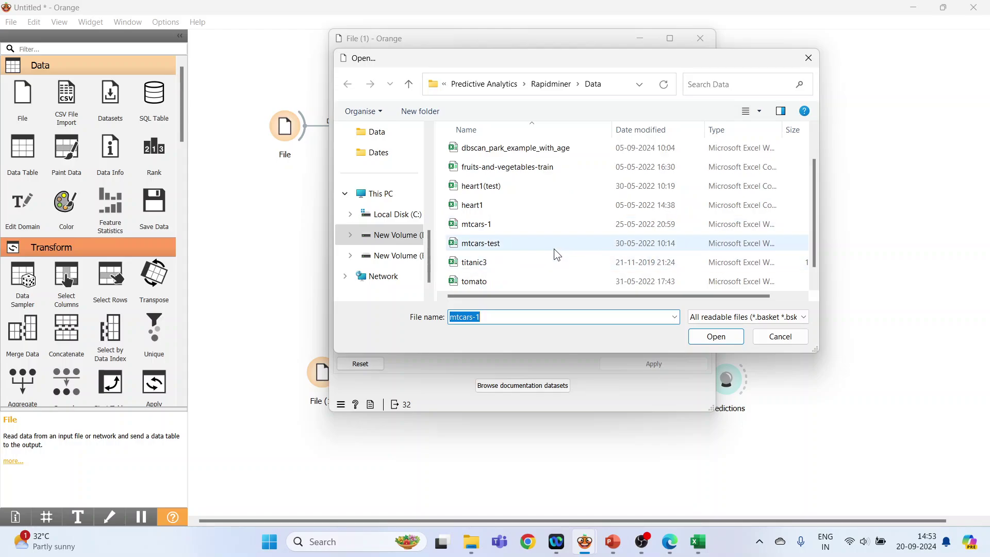
left_click(502, 224)
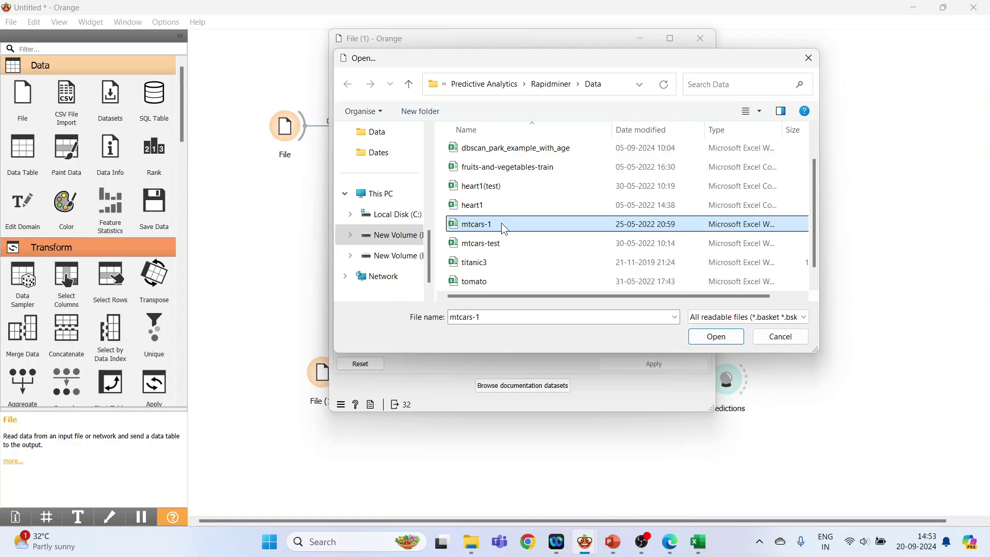
left_click(505, 242)
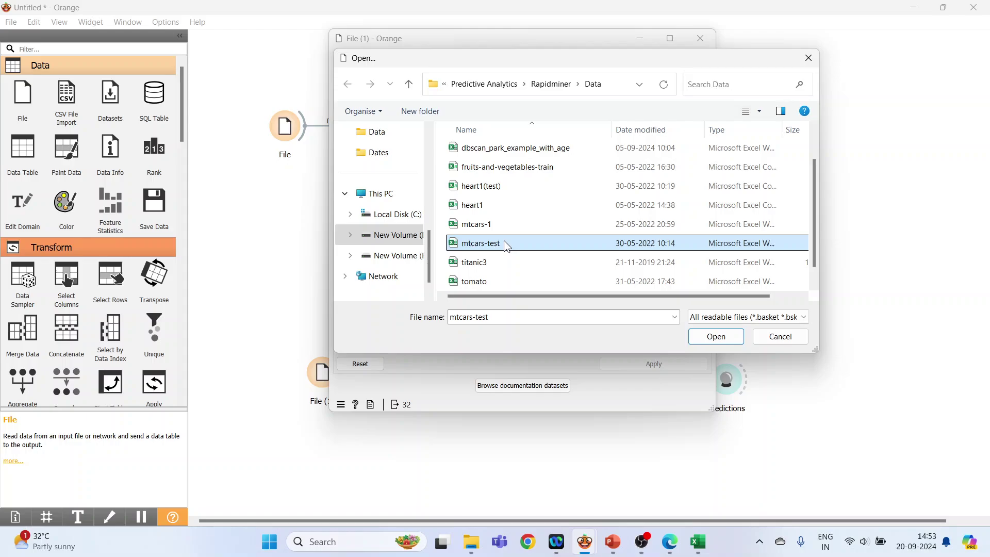
left_click(715, 336)
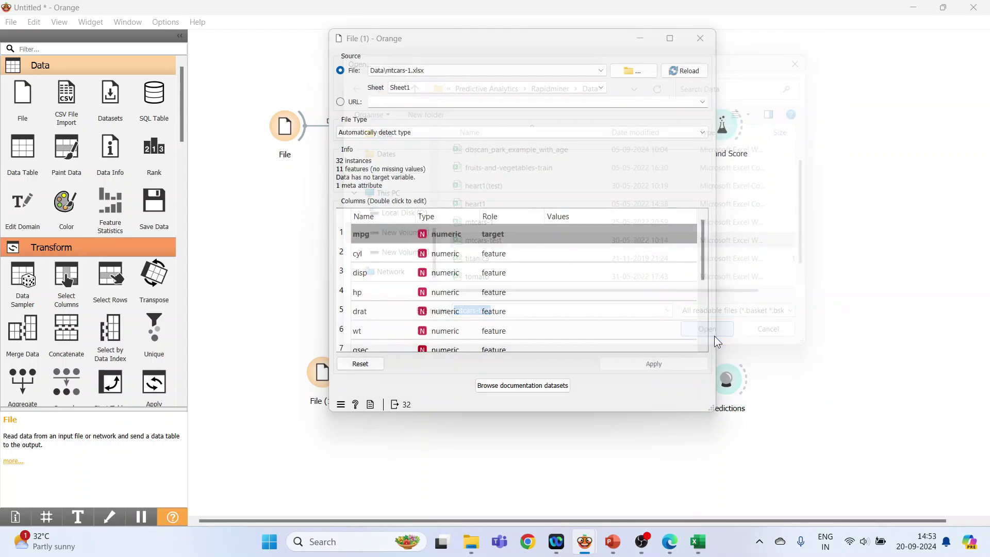
left_click(705, 45)
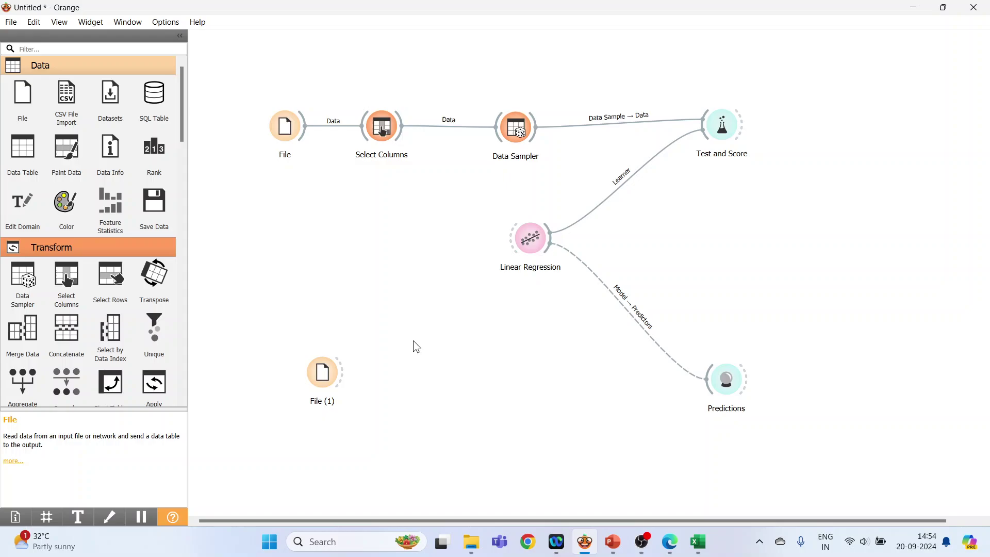
Link File (1)'s data into Predictions and Select Columns' data into Linear Regression
left_click_drag(346, 379, 709, 393)
left_click_drag(320, 363, 321, 373)
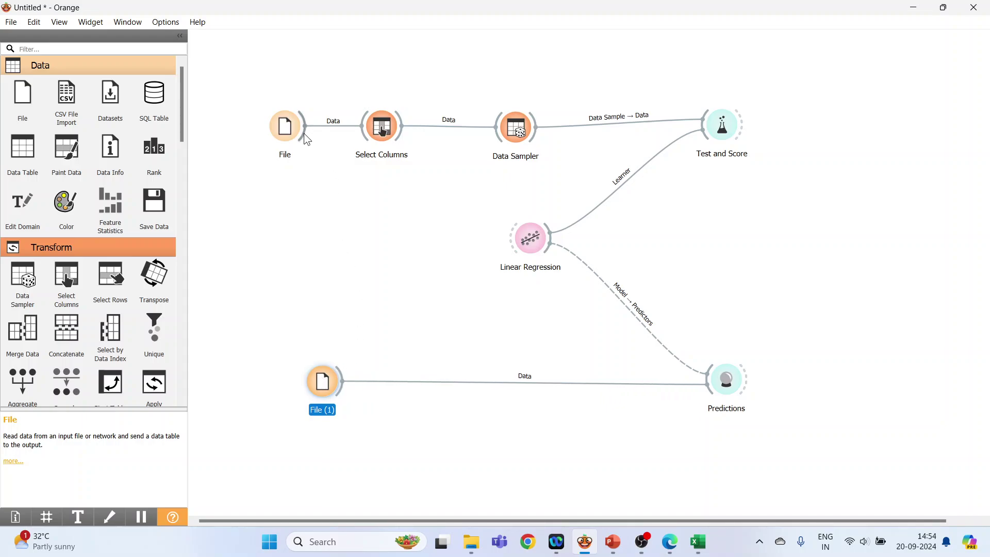
left_click(464, 210)
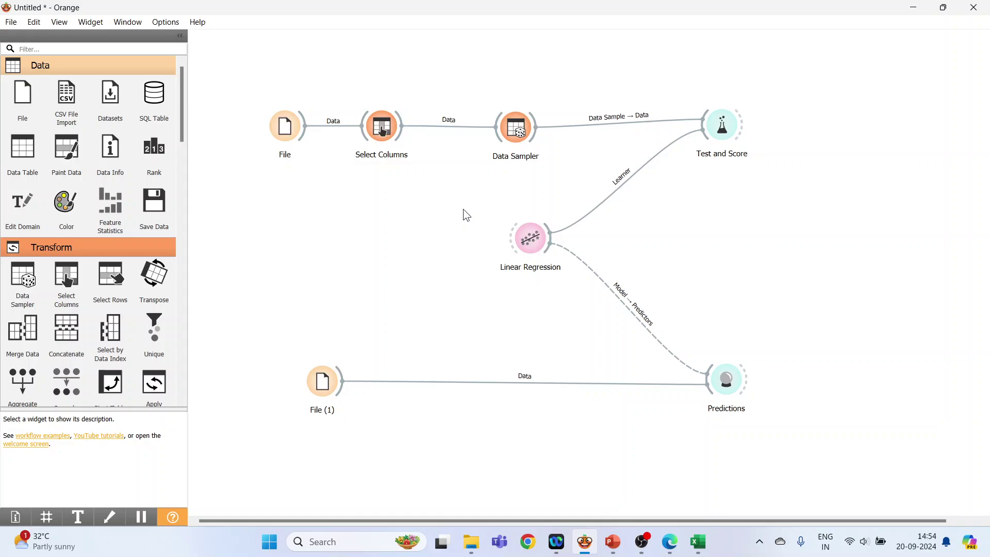
left_click_drag(400, 138, 515, 237)
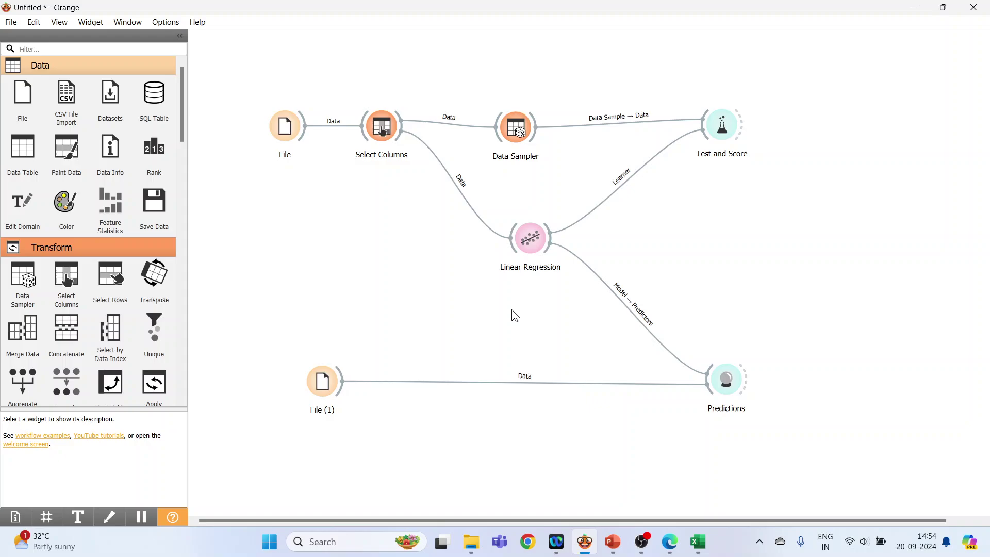
double_click(727, 384)
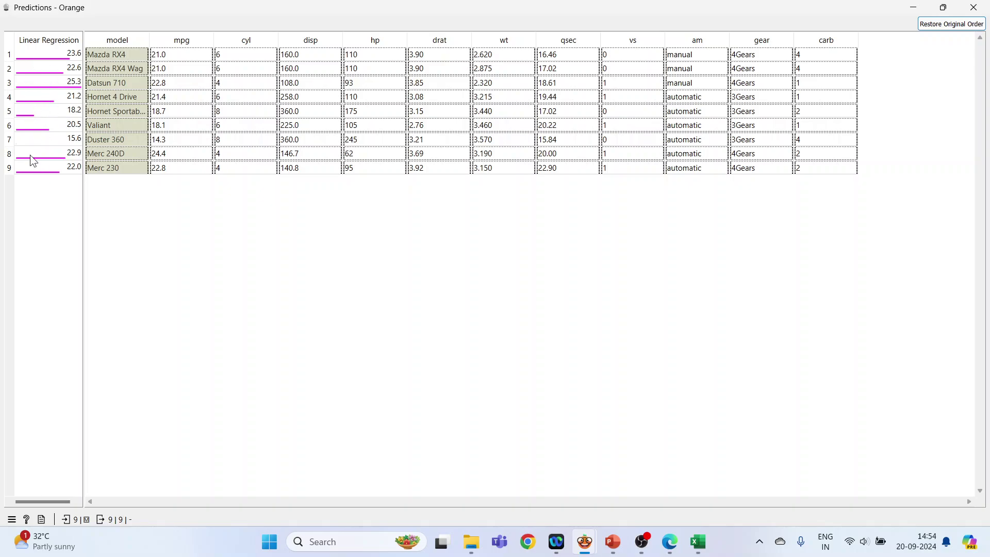
left_click(974, 7)
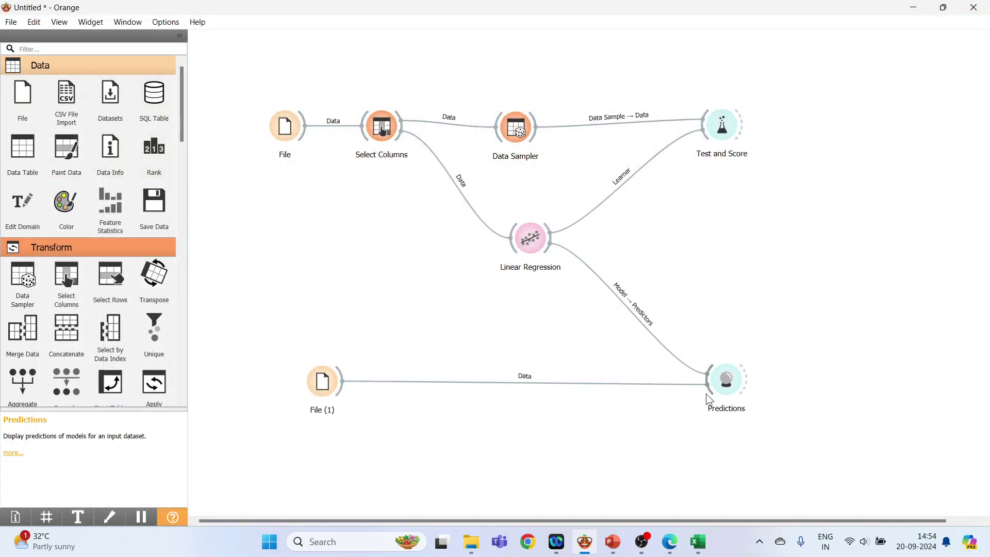
Switch to the PowerPoint deck and display slide 7 of 7, the Thank You slide
left_click(613, 541)
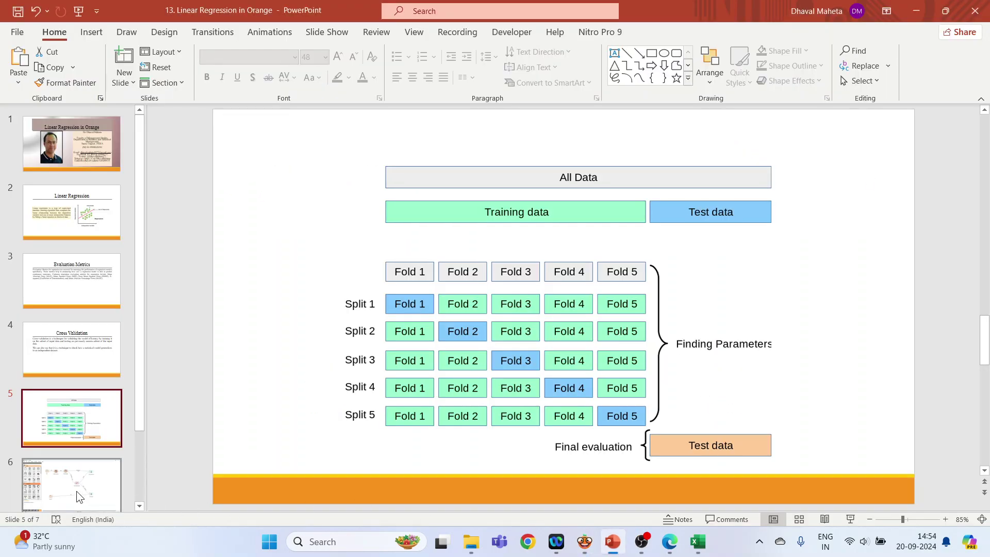
left_click(76, 491)
left_click(82, 492)
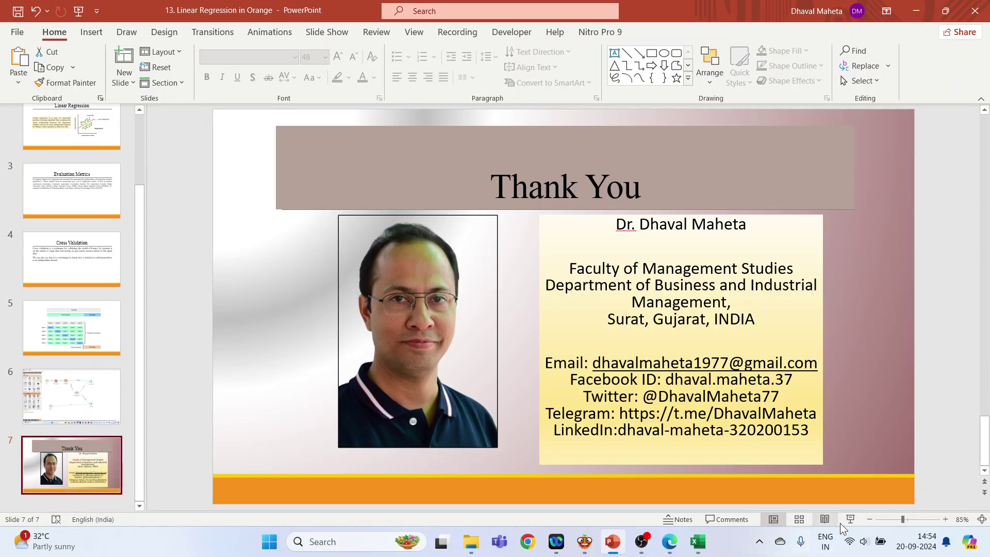